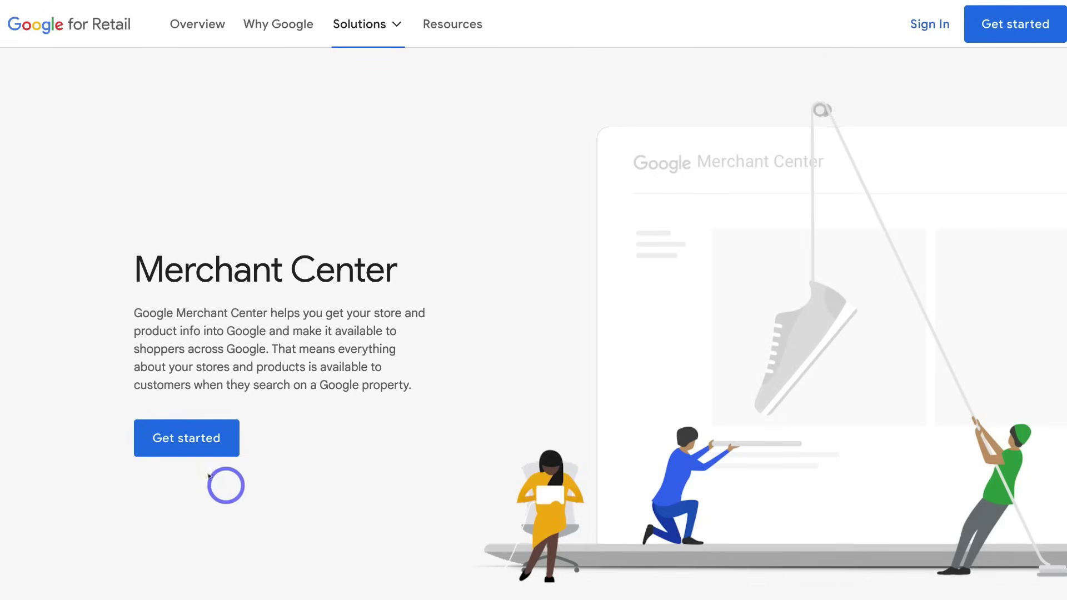
left_click(201, 443)
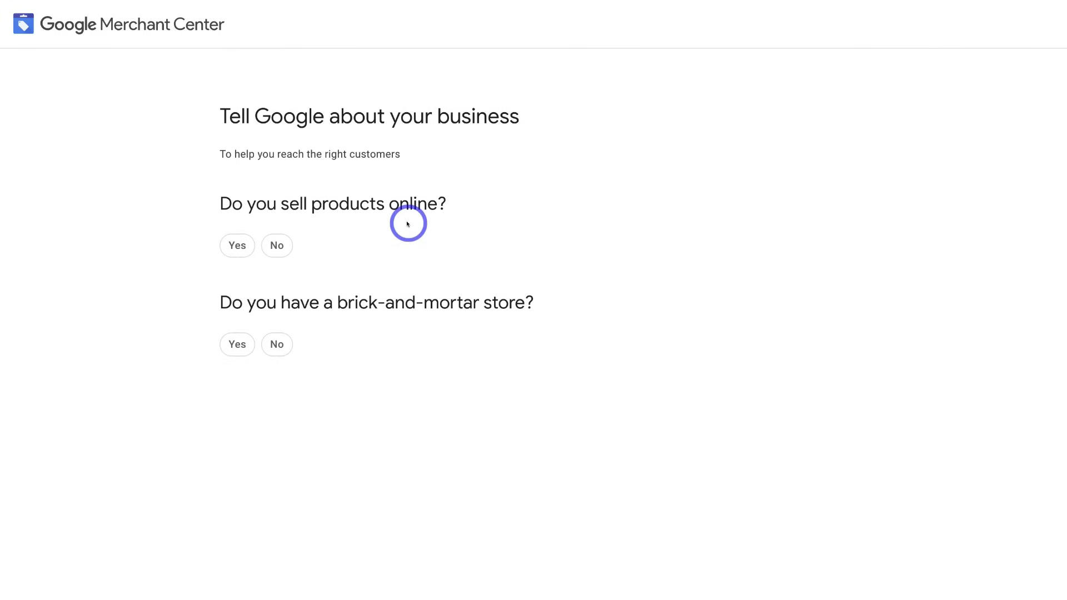
left_click(235, 246)
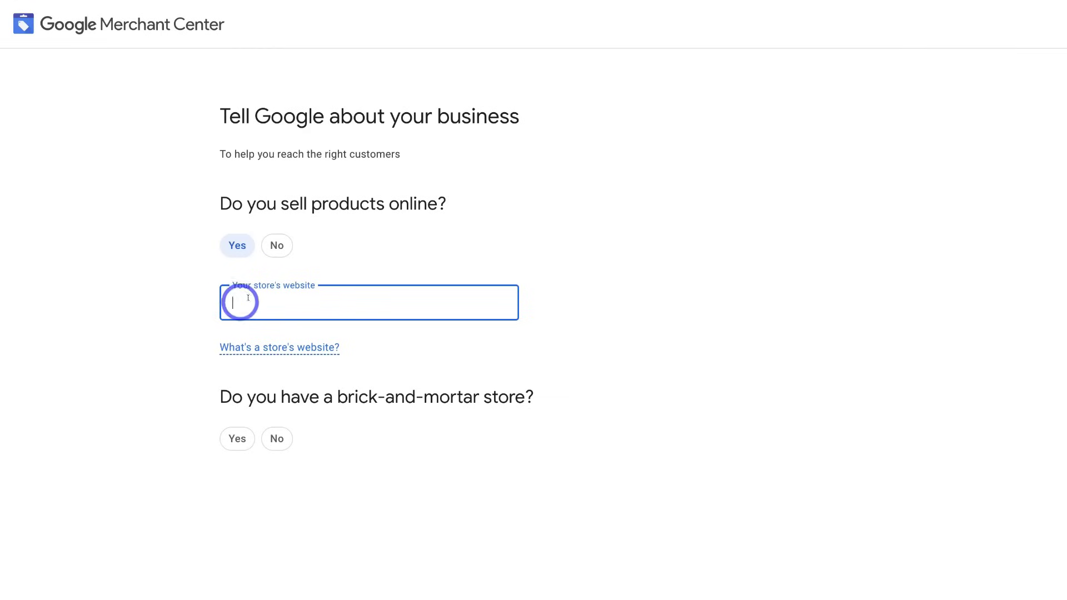
type("https://the-trendy-kiwi-nz.myshopify.com/")
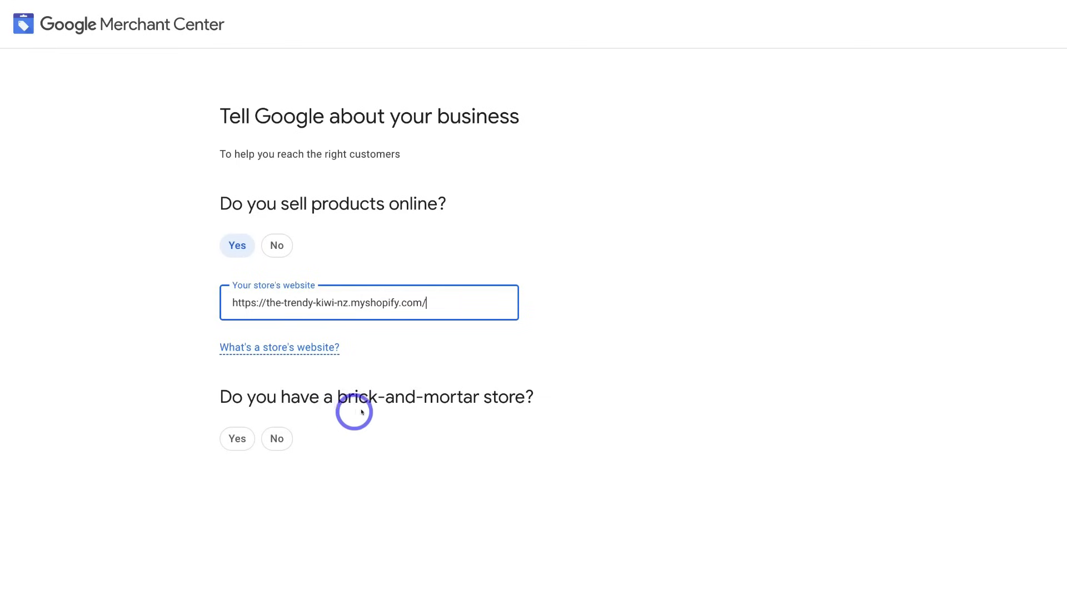
left_click(278, 439)
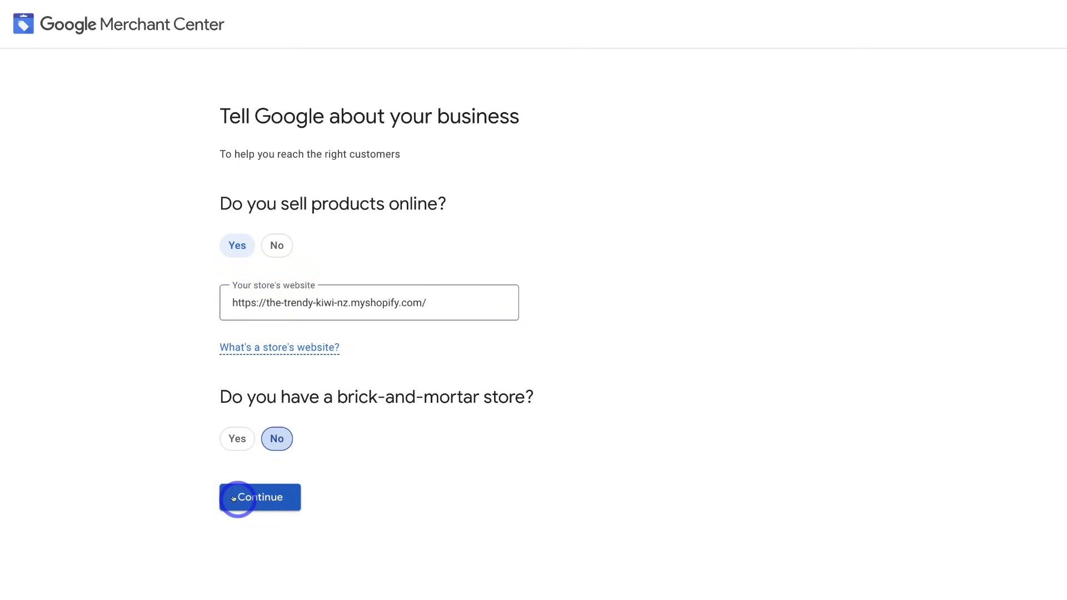
Step: Continue to the free listings overview and scroll down to the 'What you need' requirements
left_click(275, 496)
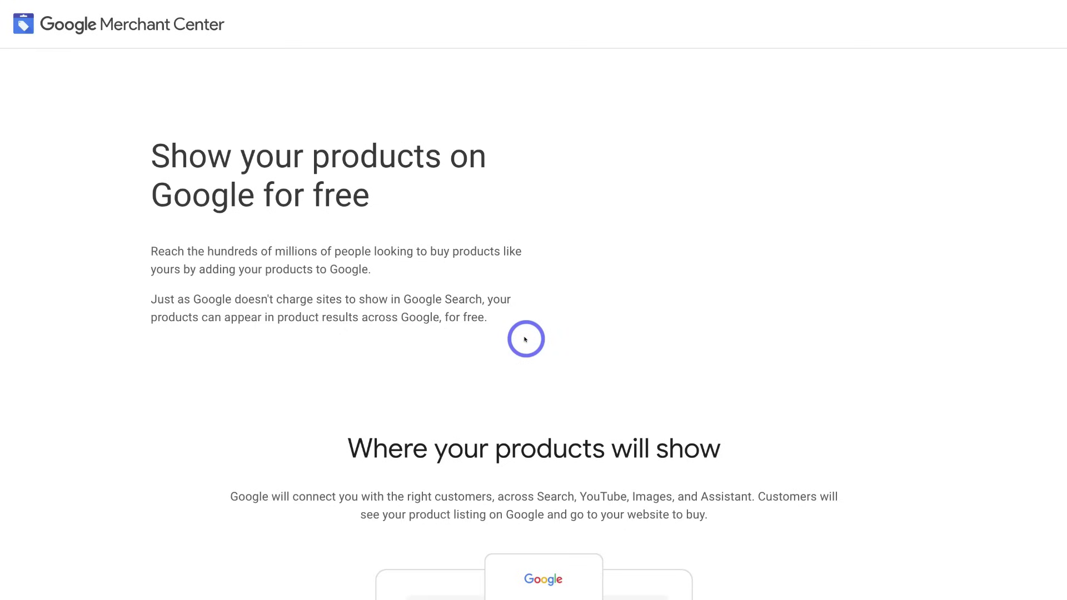
scroll(525, 339, "down", 7)
scroll(526, 336, "up", 1)
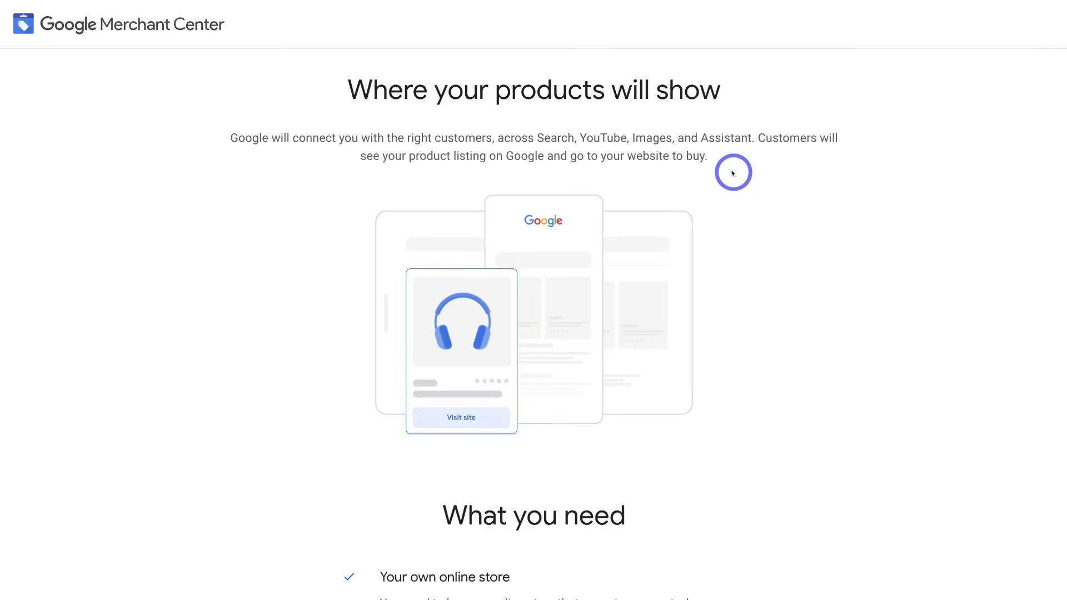
scroll(732, 172, "down", 5)
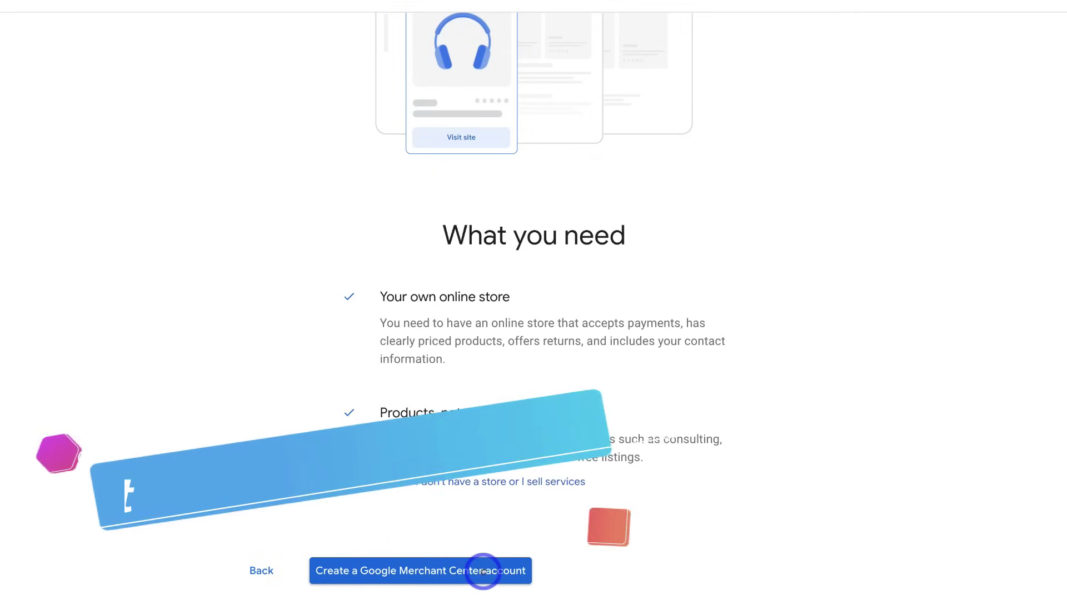
Step: Enter 'The Trendy Kiwi NZ' as the business name and New Zealand as the country
left_click(435, 571)
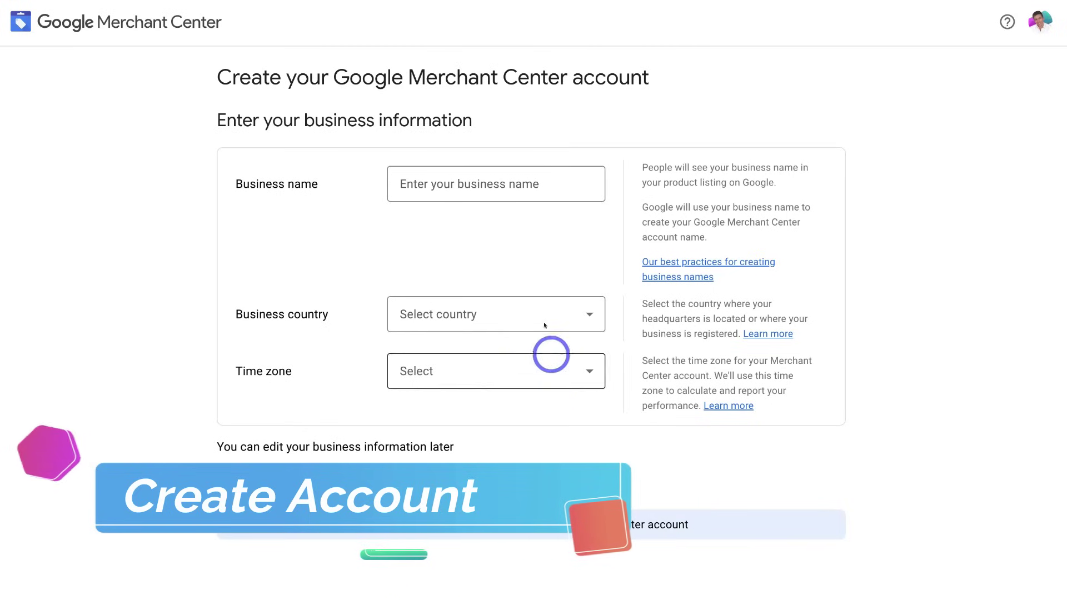
left_click(445, 181)
type("The Trendy Kiwi NZ")
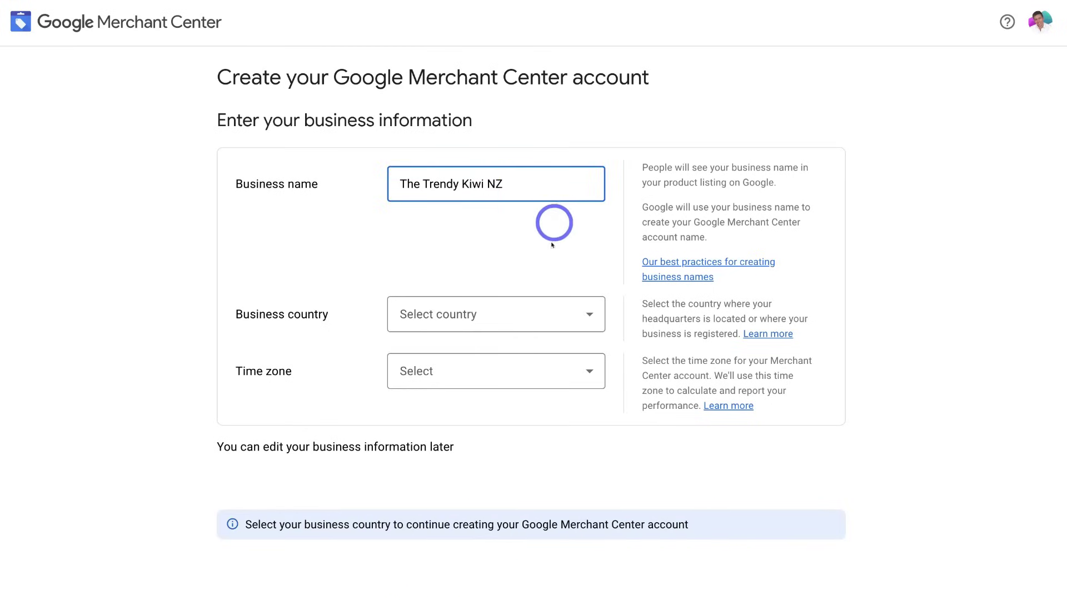
left_click(504, 318)
type("new")
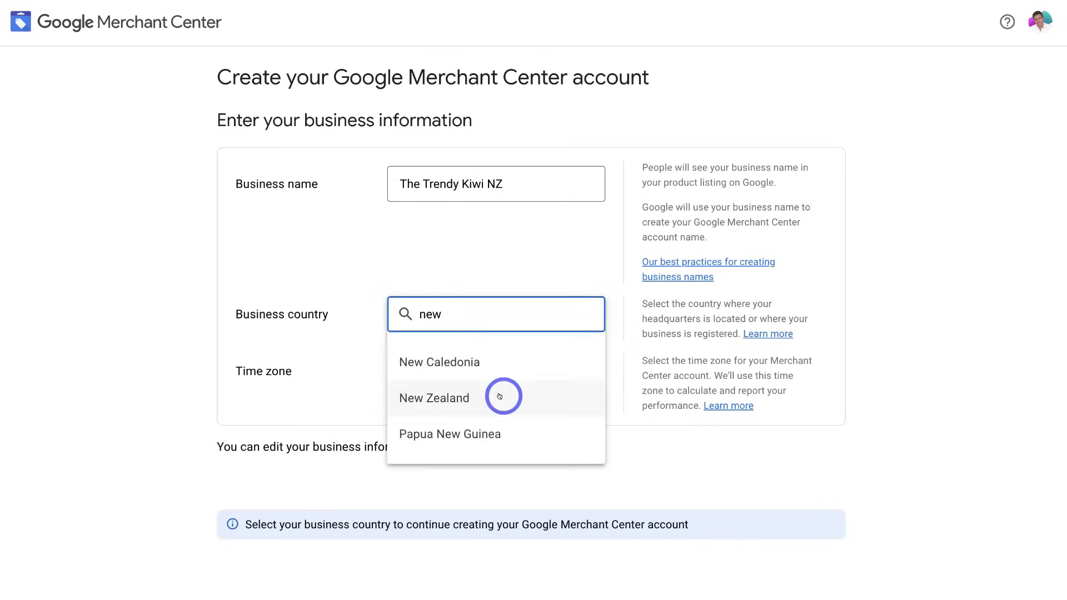
left_click(505, 395)
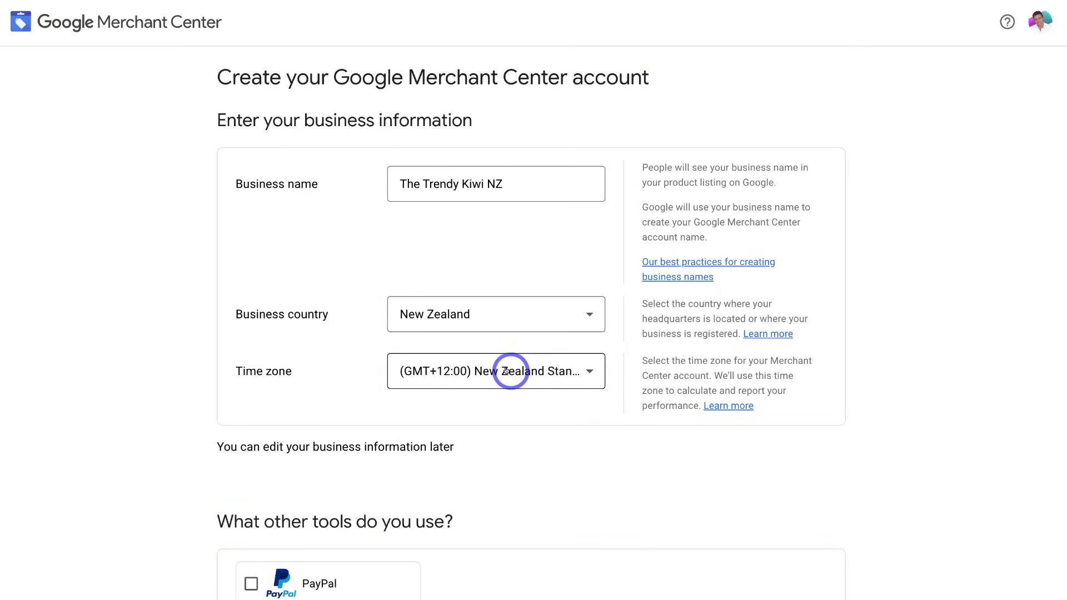
Step: Agree to the Merchant Center Terms of Service and create the account
scroll(505, 371, "down", 6)
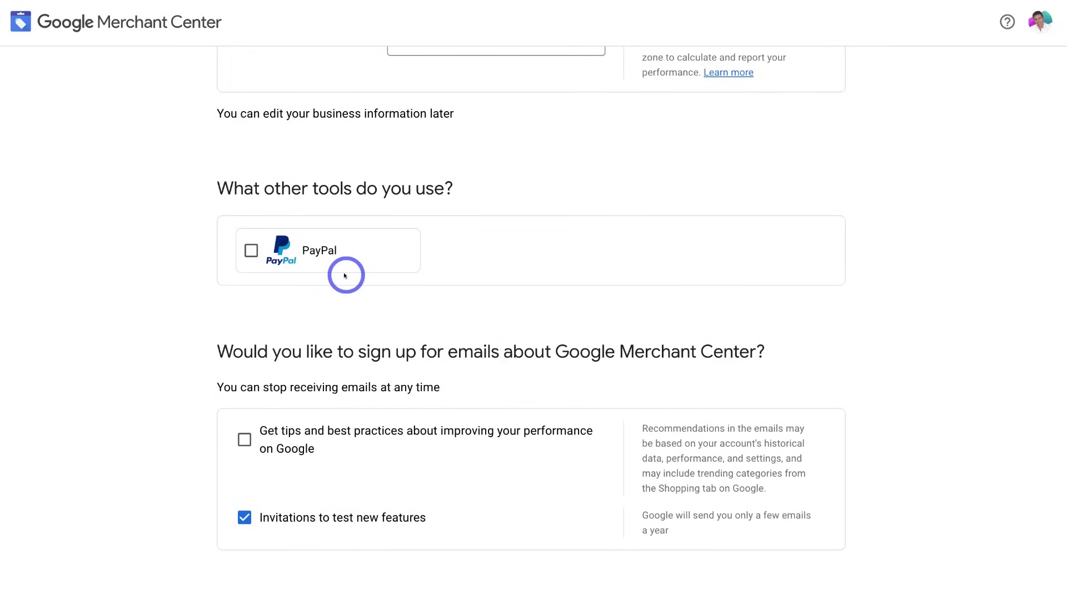
scroll(345, 275, "down", 7)
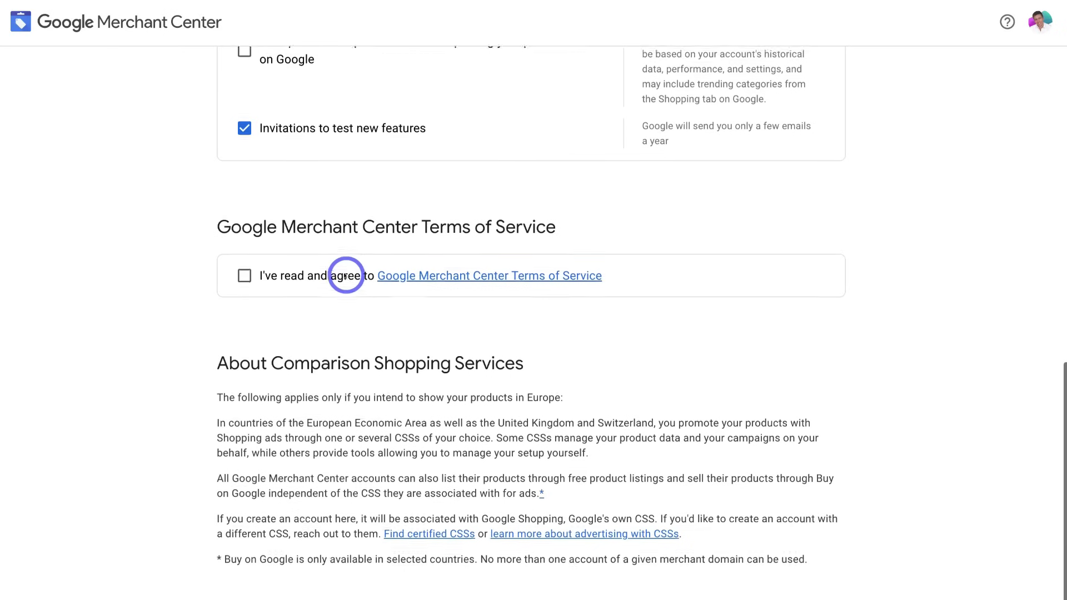
left_click(245, 272)
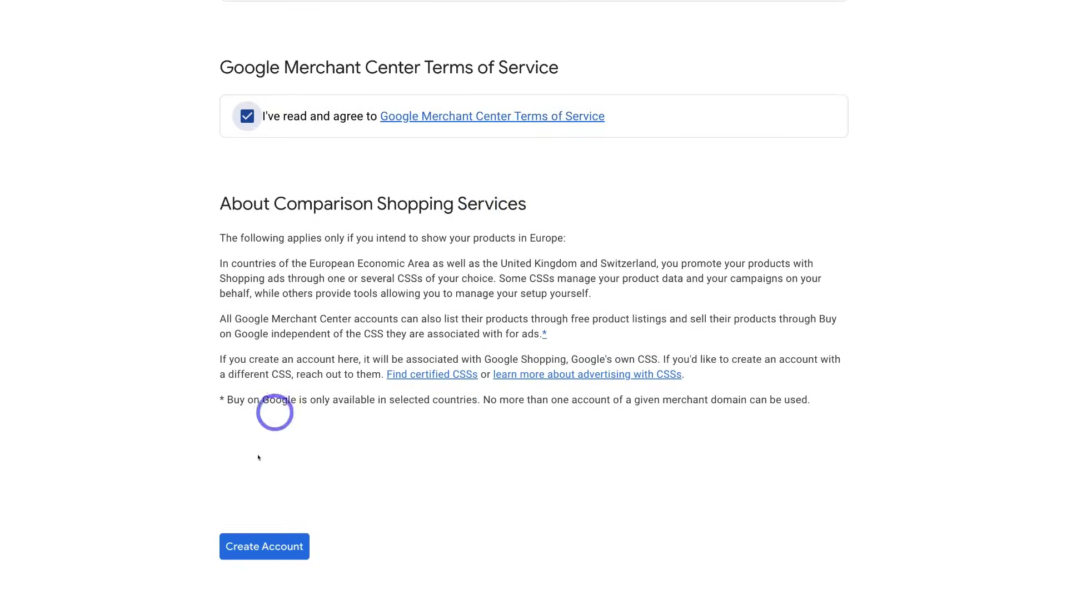
left_click(252, 546)
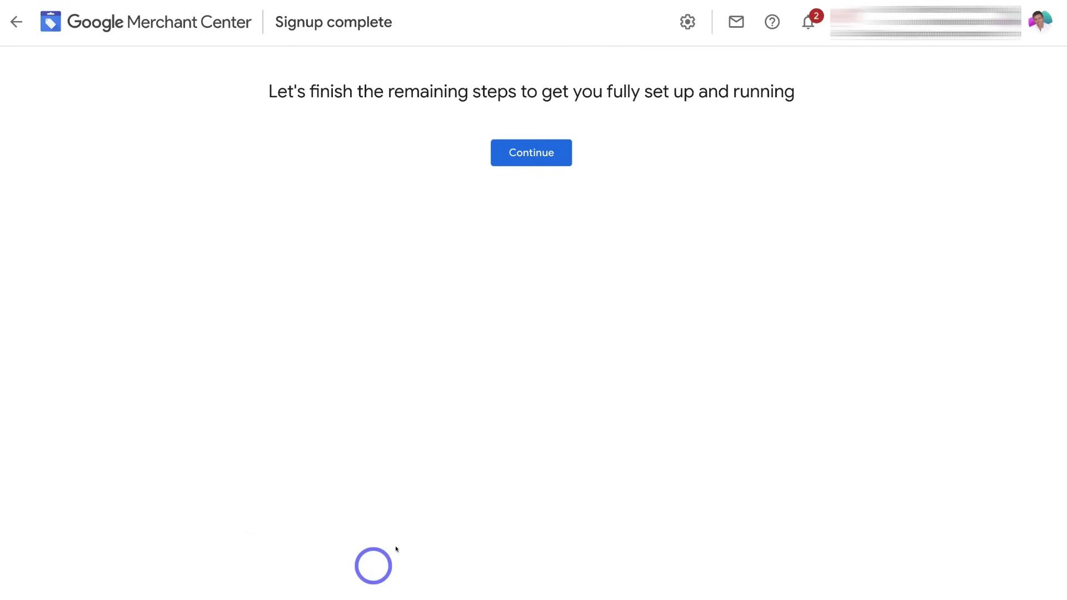
Step: Continue to the remaining setup, look over the business address form, then reach website verification
left_click(536, 155)
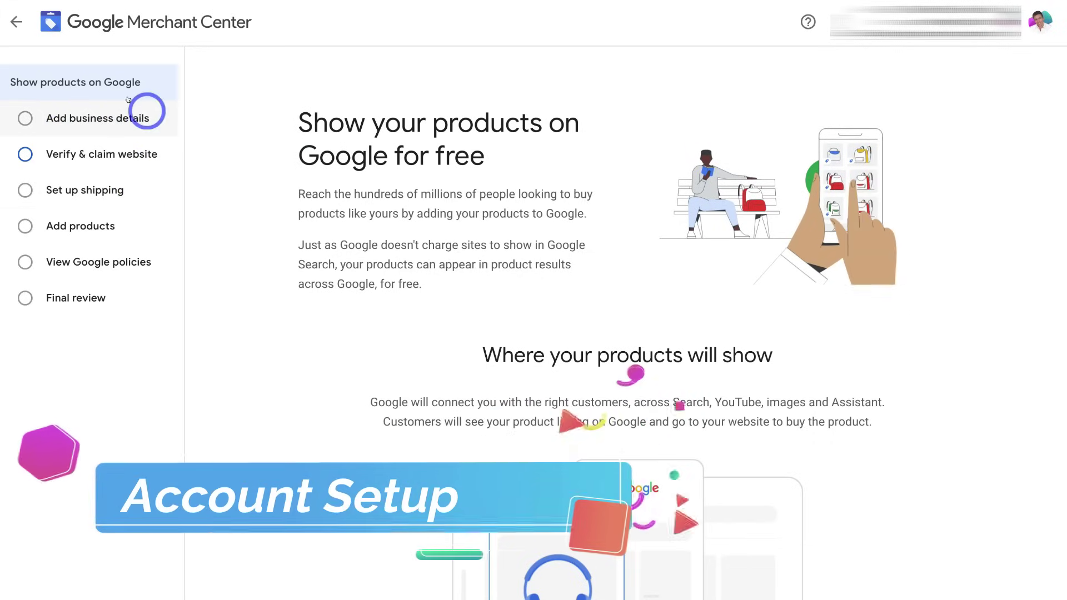
left_click(93, 117)
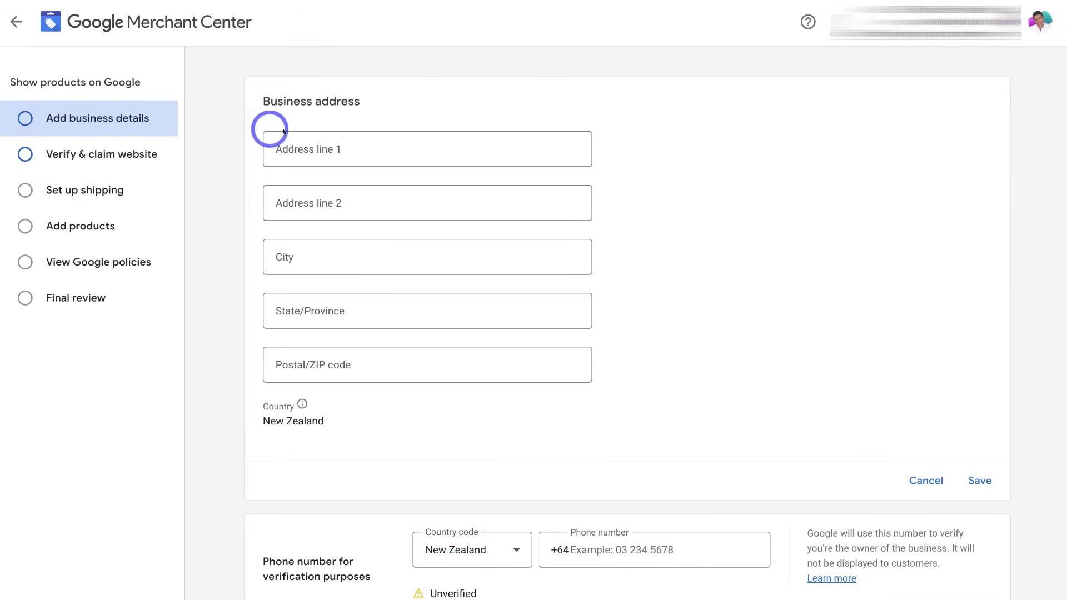
scroll(285, 131, "down", 1)
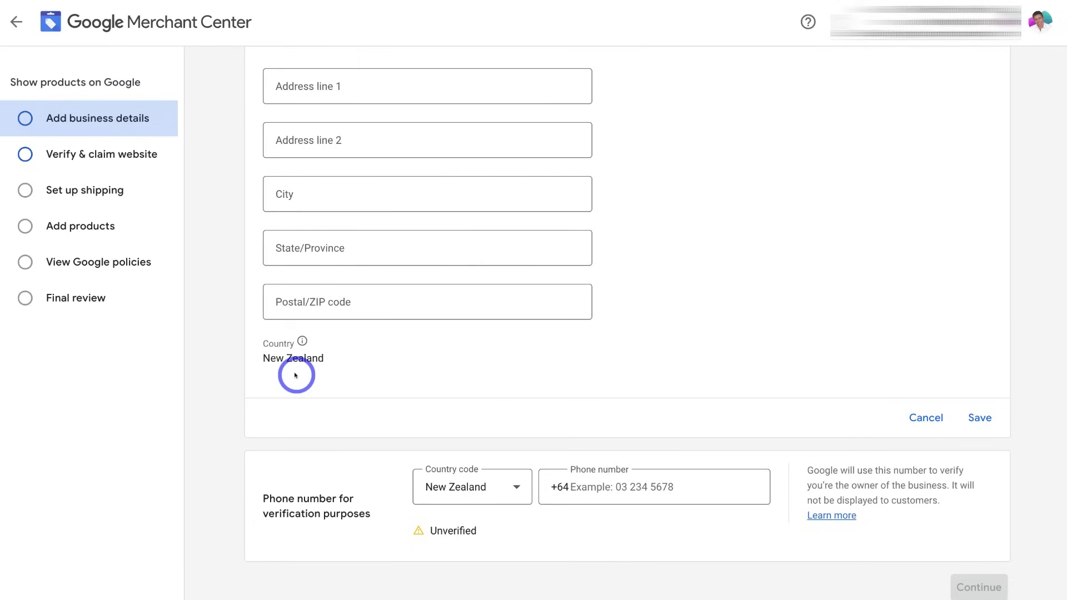
left_click(66, 155)
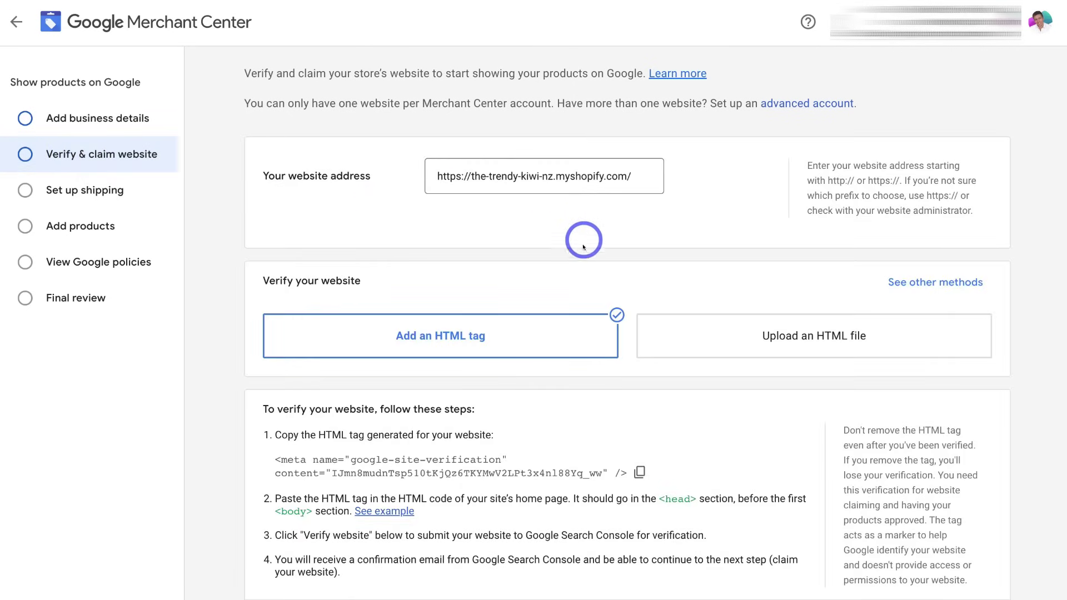
Step: Expand verification methods to show HTML tag or file, Google Tag Manager and Google Analytics
left_click(913, 285)
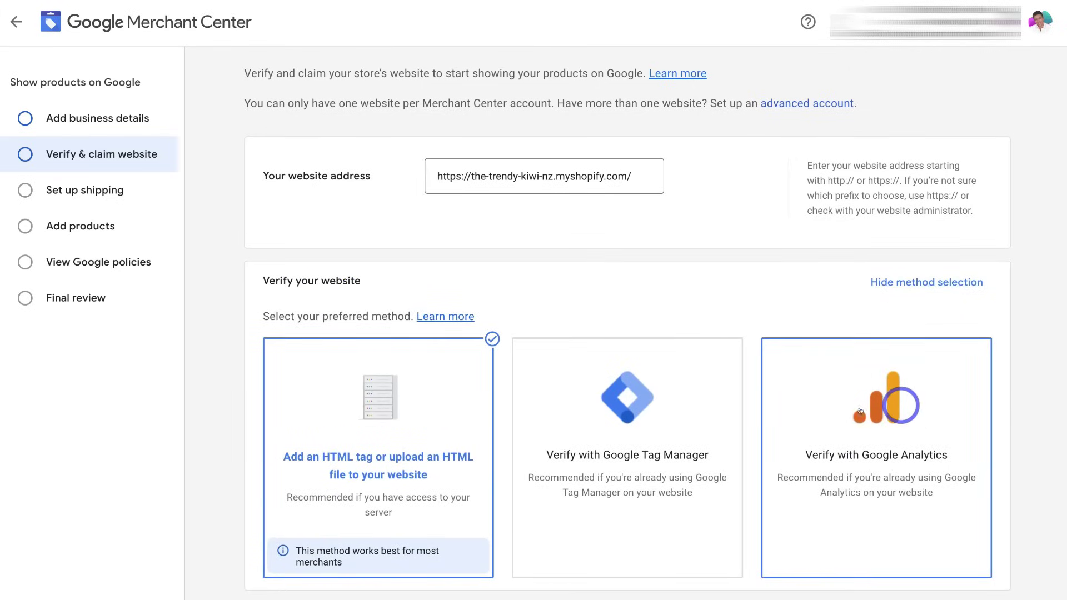
scroll(911, 456, "down", 1)
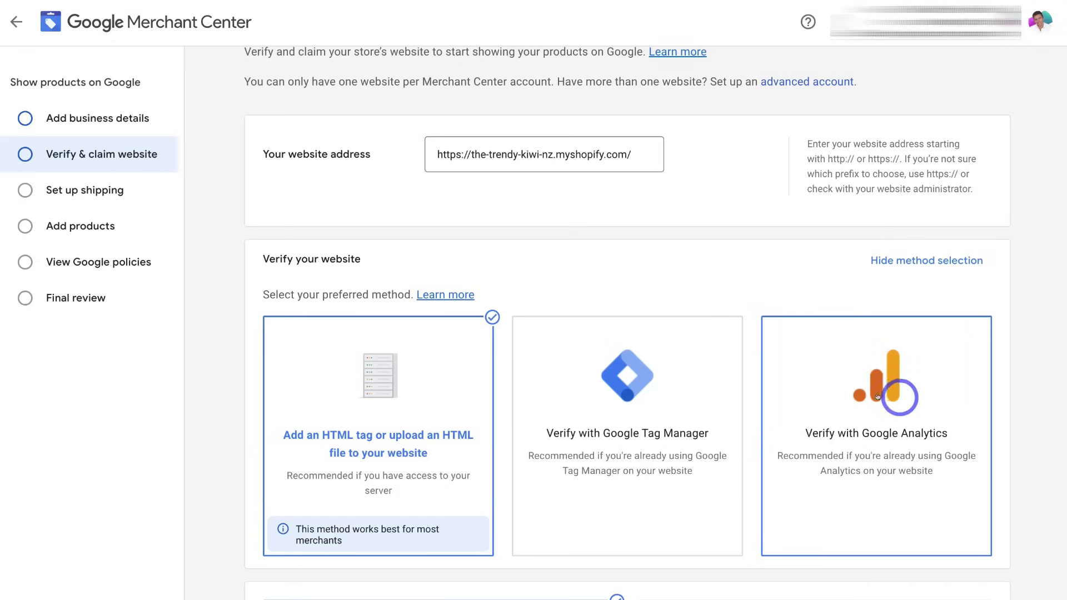
scroll(934, 436, "up", 1)
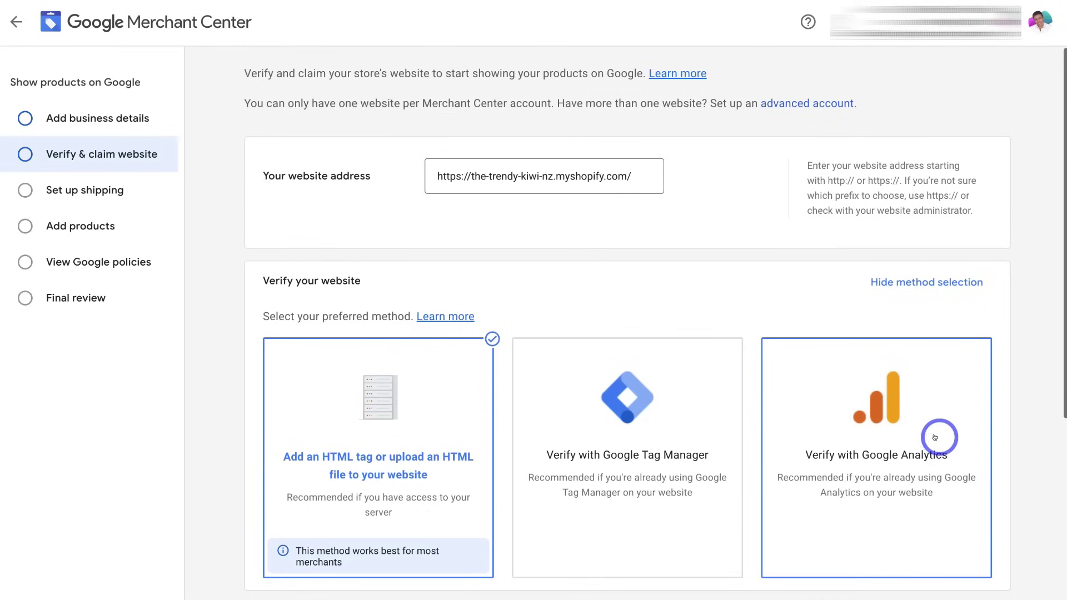
Step: Name the shipping service 'NZ Post', keep 5–10 day Mon–Fri transit, and leave Free shipping selected
left_click(75, 192)
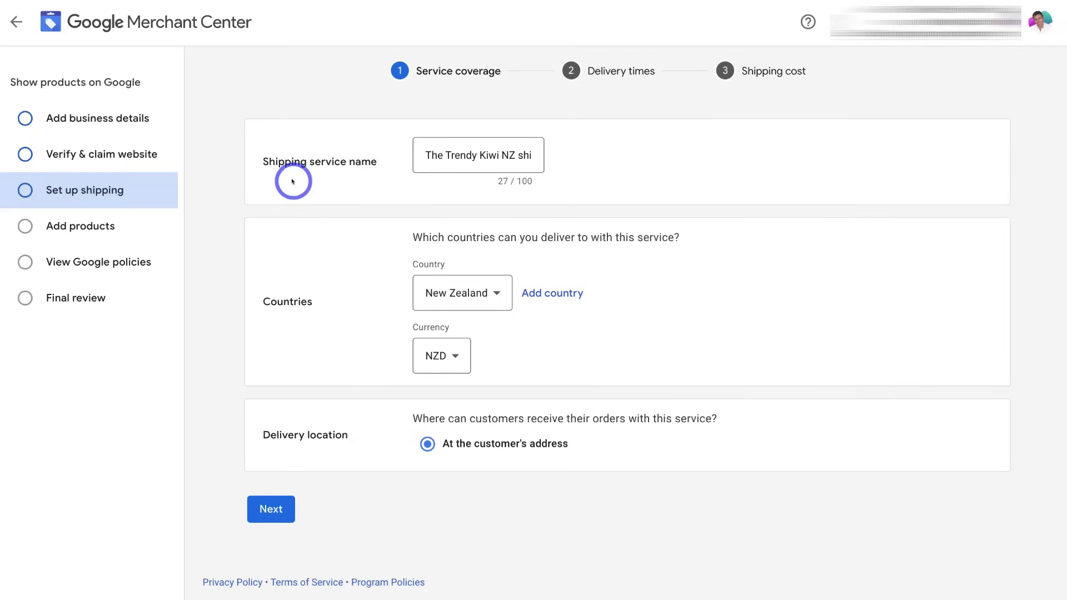
triple_click(508, 158)
type("NZ Post")
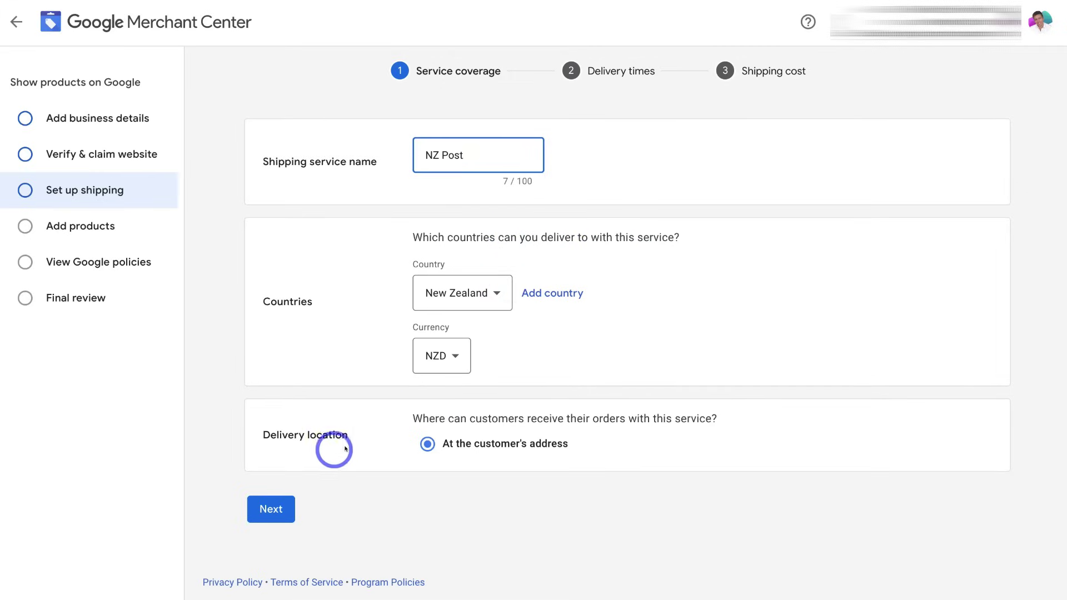
left_click(263, 519)
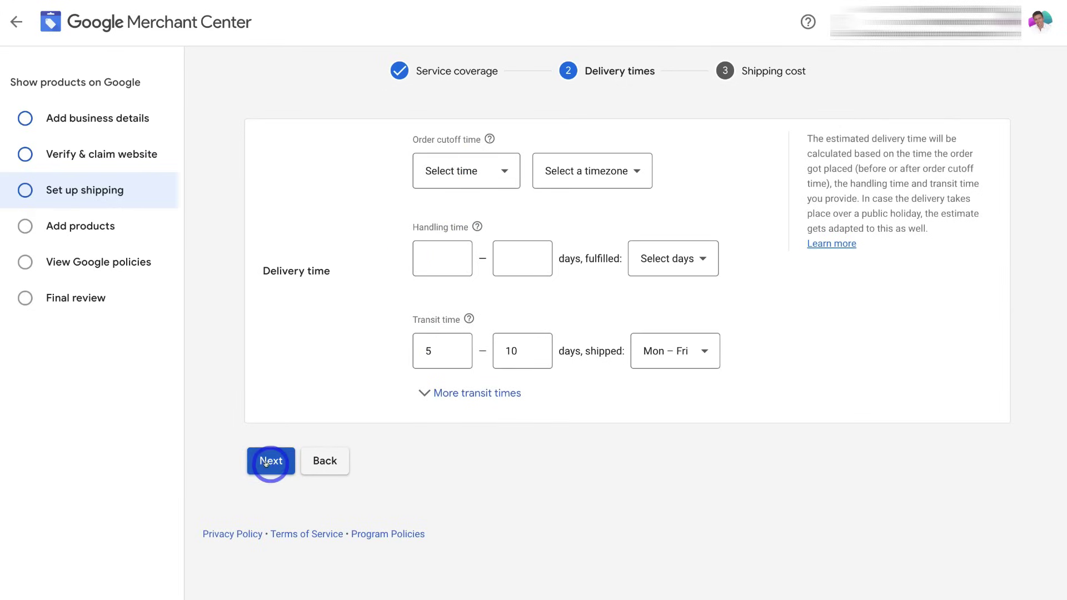
left_click(261, 463)
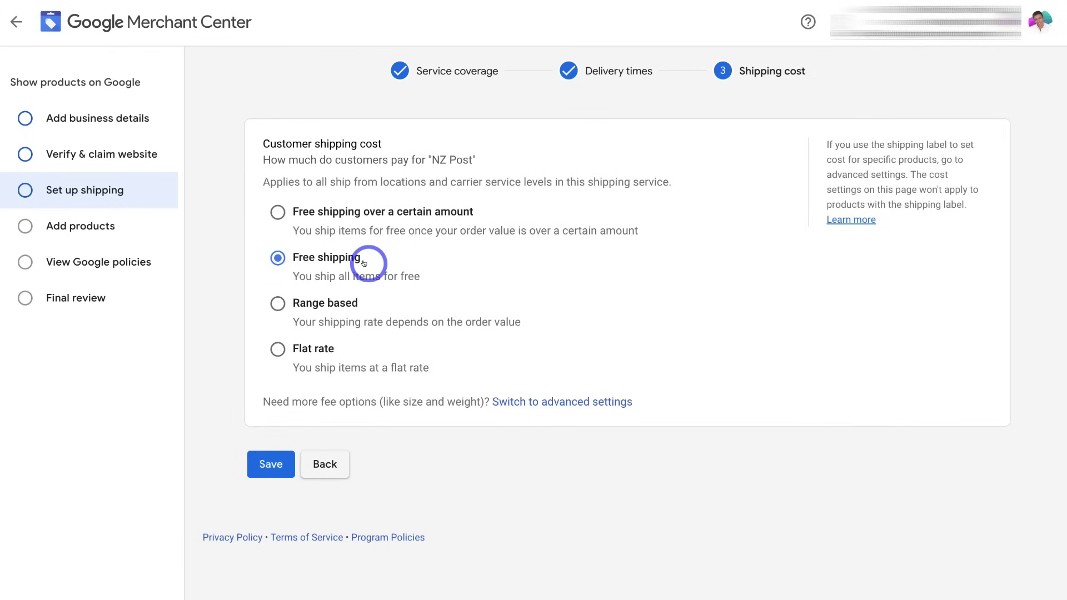
Step: Save the free NZ Post shipping service and go to the Add products step
left_click(261, 458)
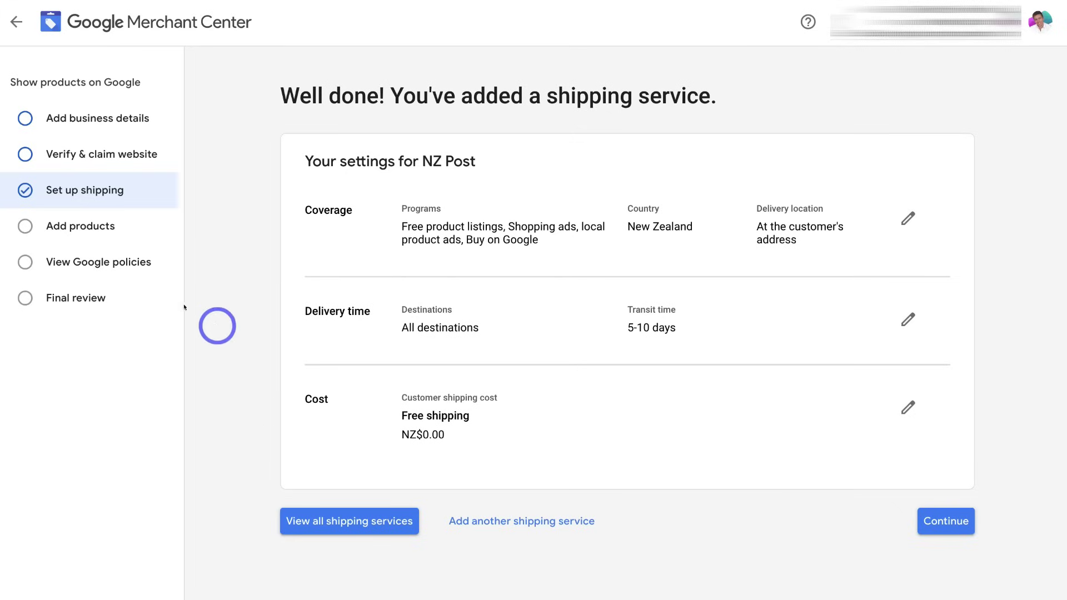
left_click(82, 227)
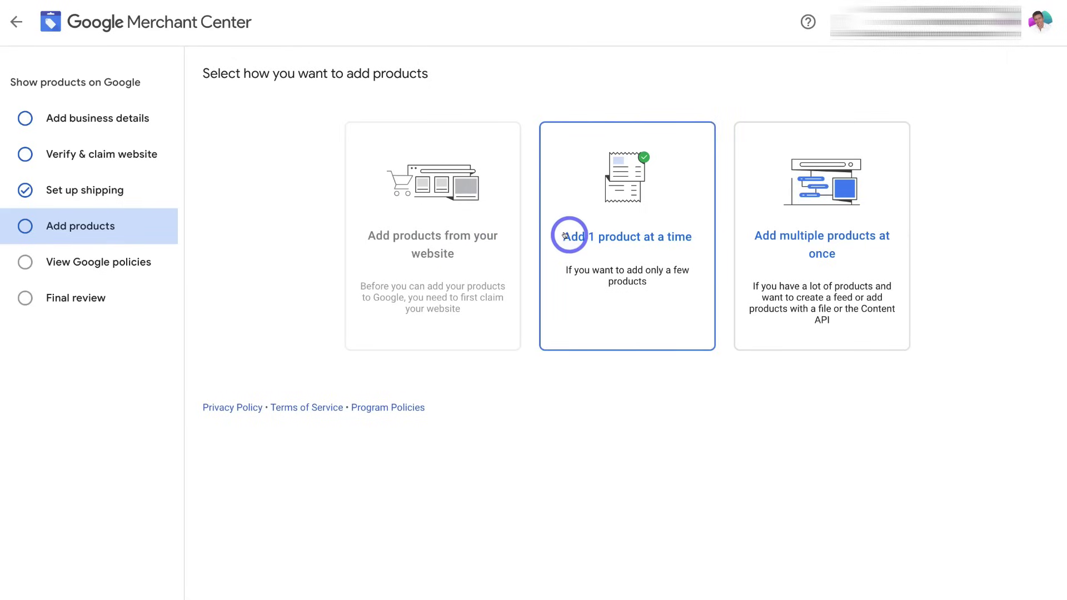
Step: Open the 'Add 1 product at a time' form and review its price, availability, condition and shipping fields
left_click(620, 235)
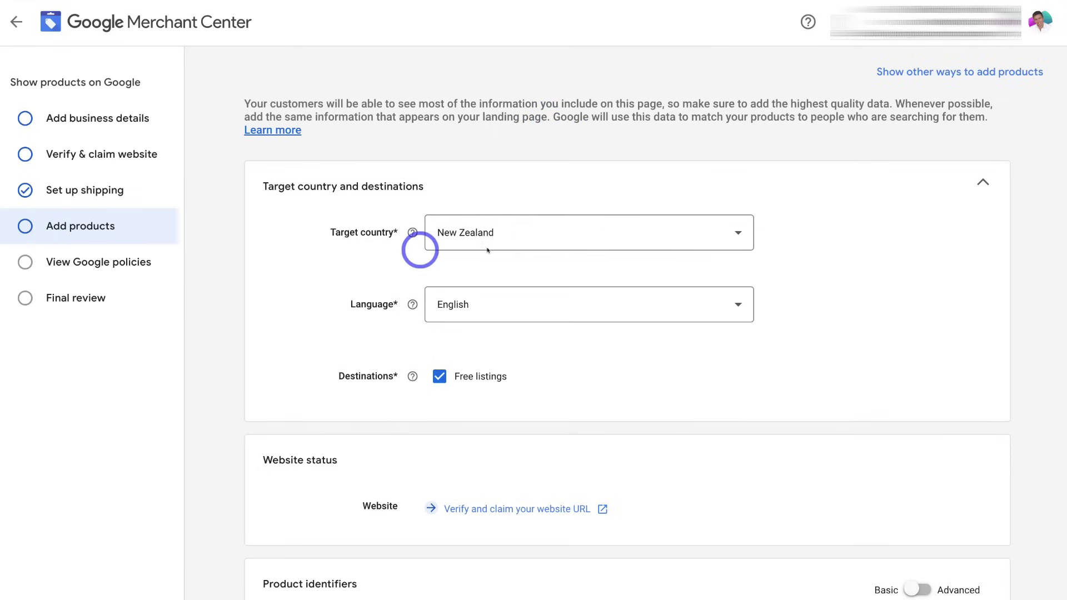
scroll(481, 232, "down", 1)
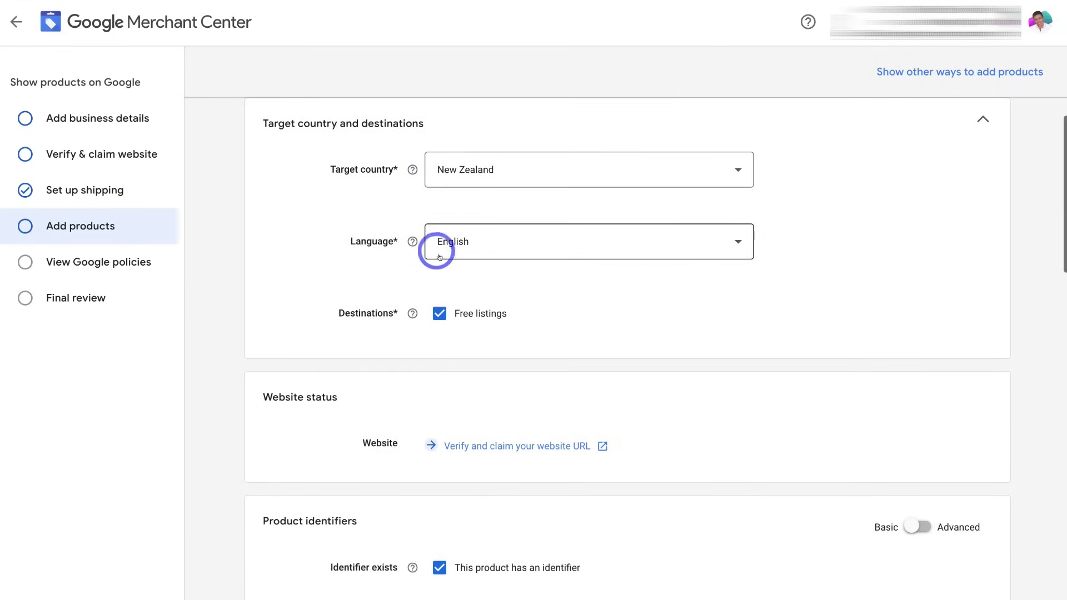
scroll(482, 240, "down", 2)
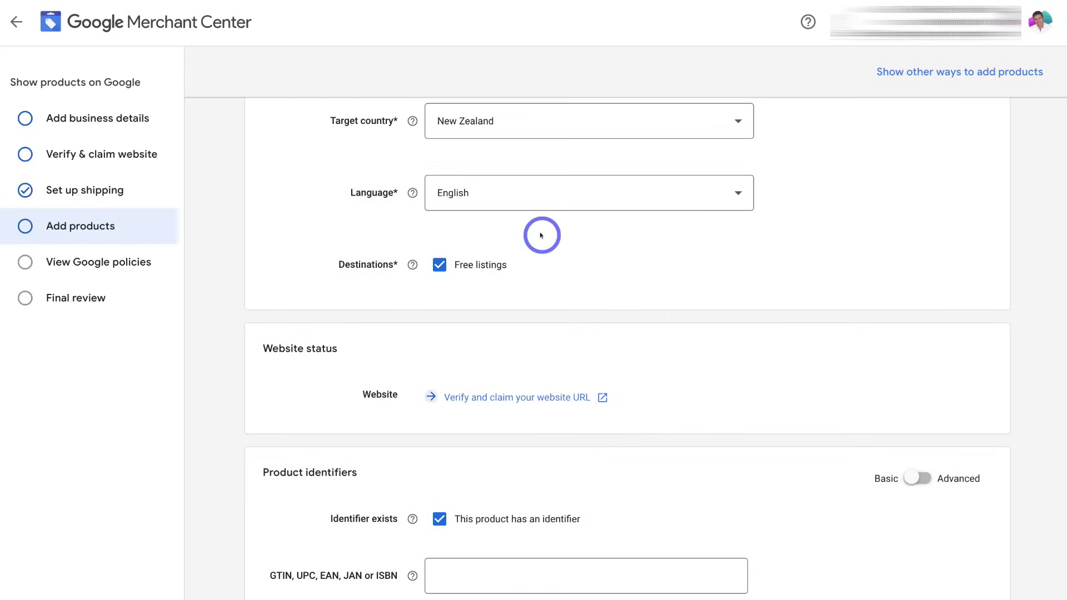
scroll(541, 233, "down", 3)
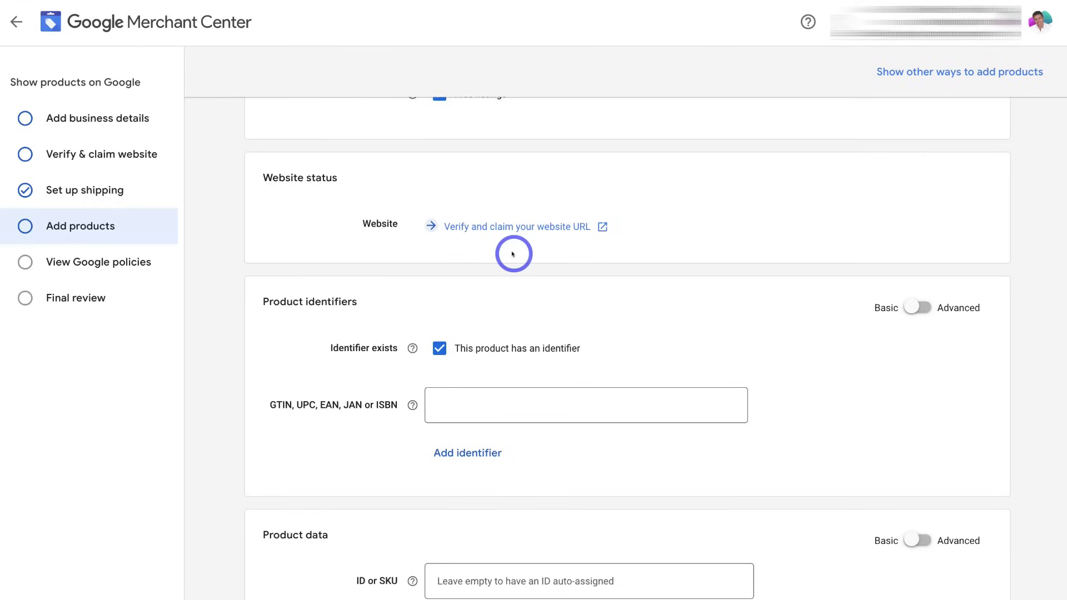
scroll(512, 254, "down", 3)
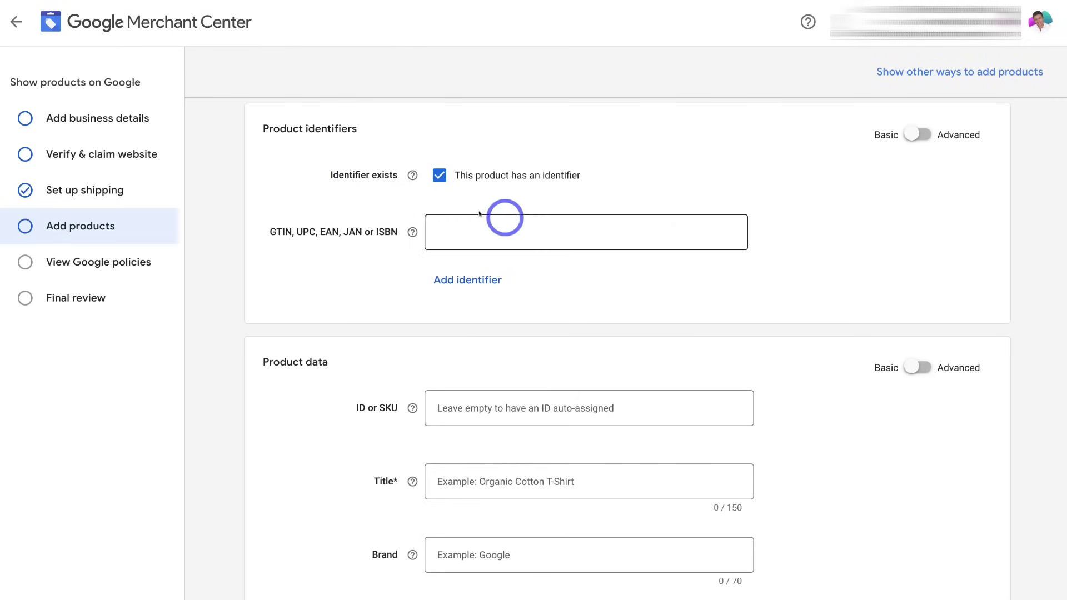
scroll(501, 234, "down", 1)
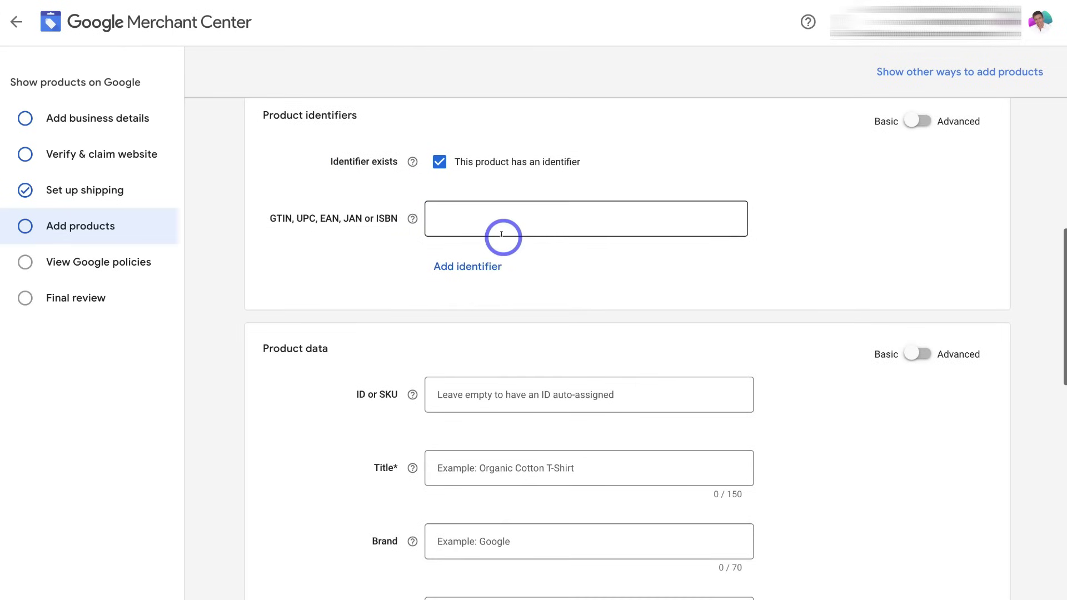
scroll(501, 234, "down", 4)
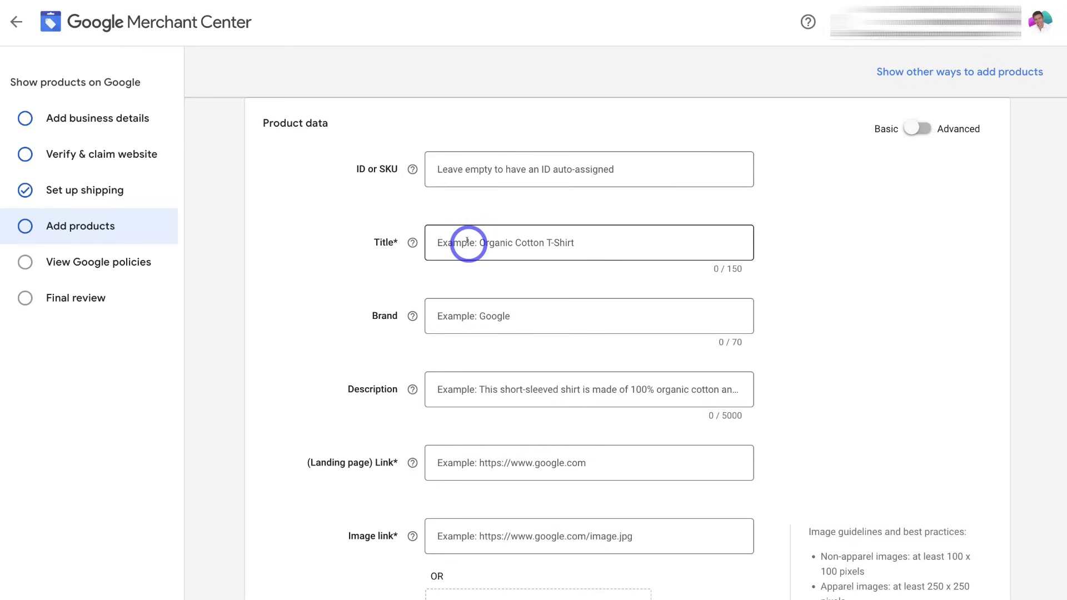
scroll(468, 242, "down", 2)
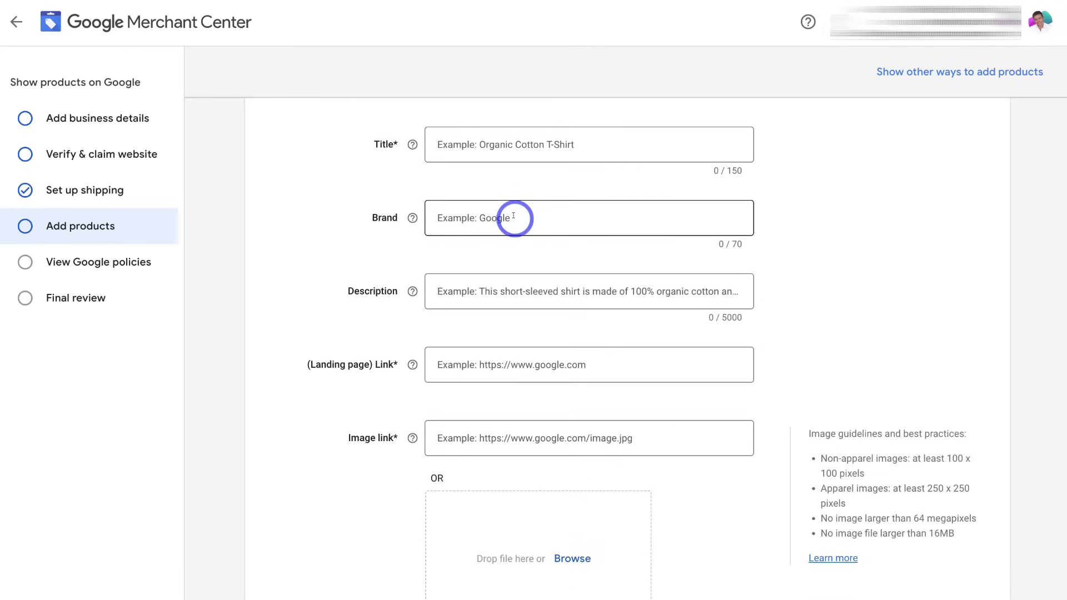
scroll(513, 216, "down", 2)
scroll(541, 222, "down", 2)
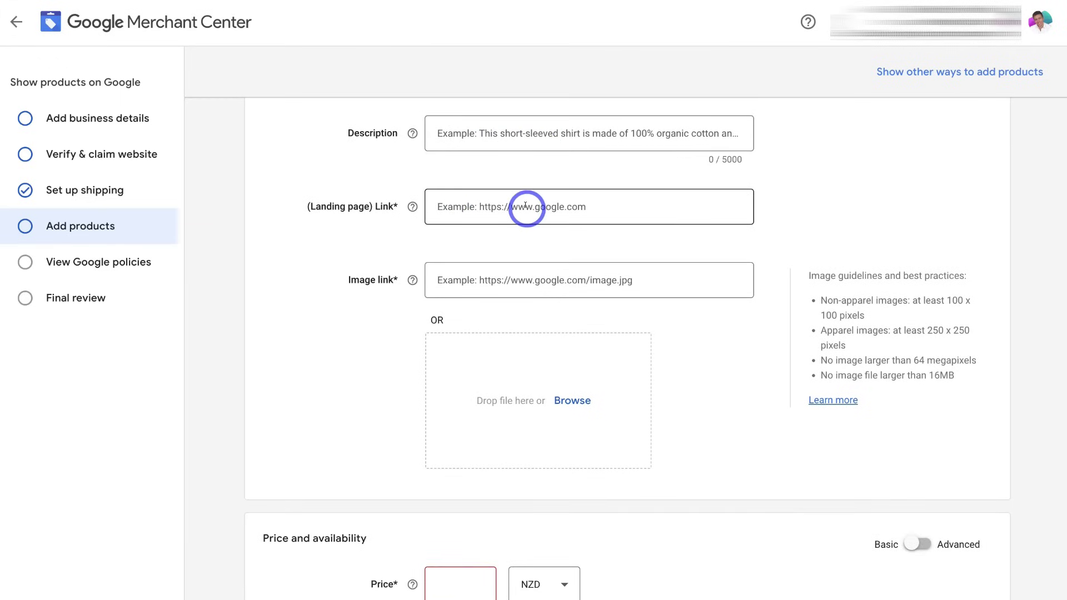
scroll(579, 219, "up", 1)
scroll(577, 218, "down", 2)
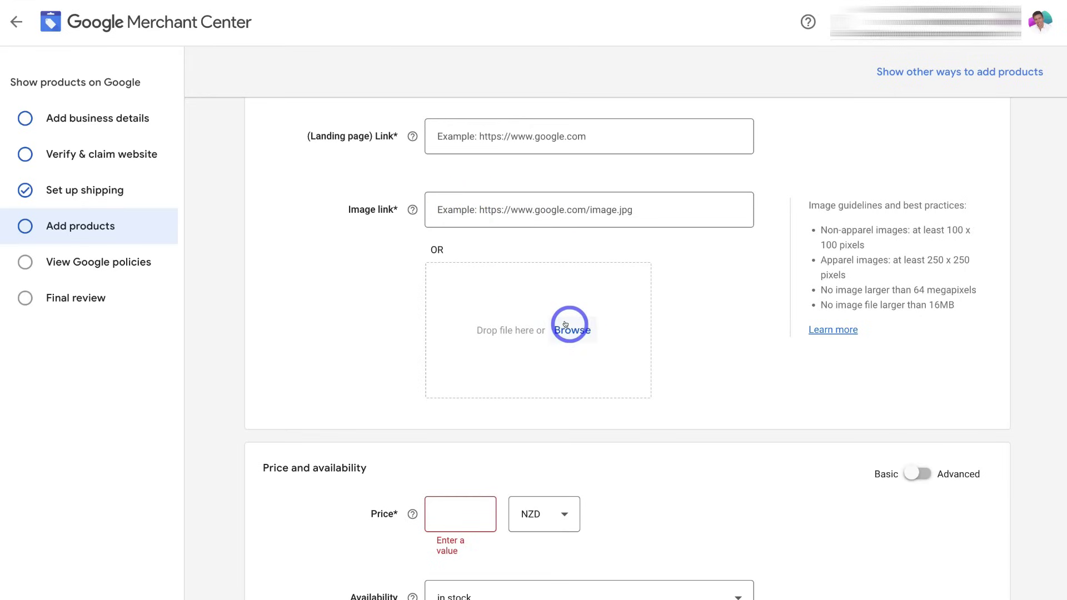
scroll(557, 313, "down", 5)
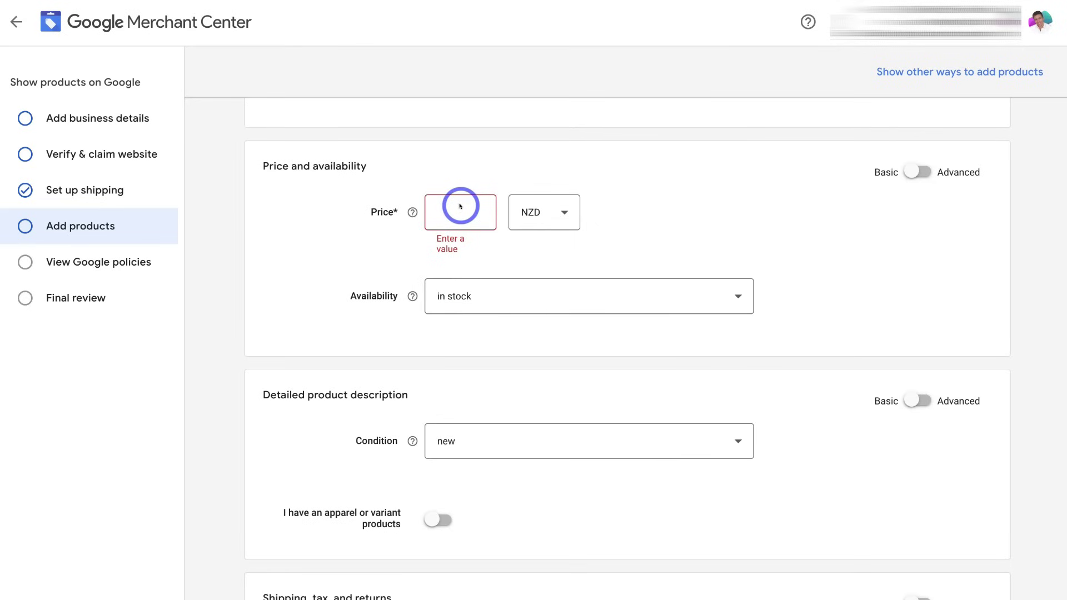
scroll(460, 298, "down", 3)
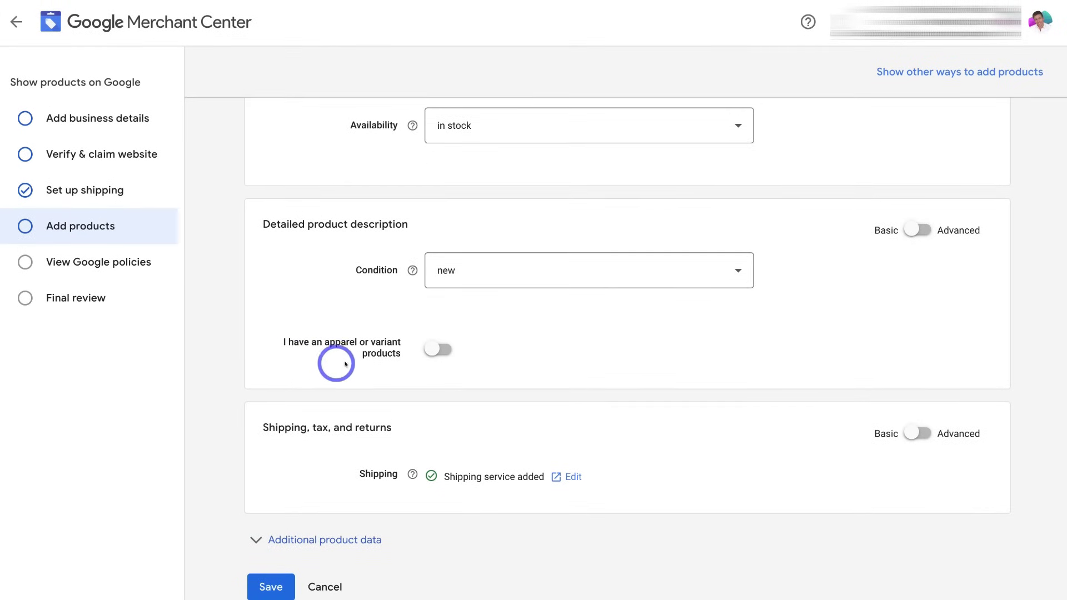
left_click(433, 349)
scroll(433, 349, "down", 3)
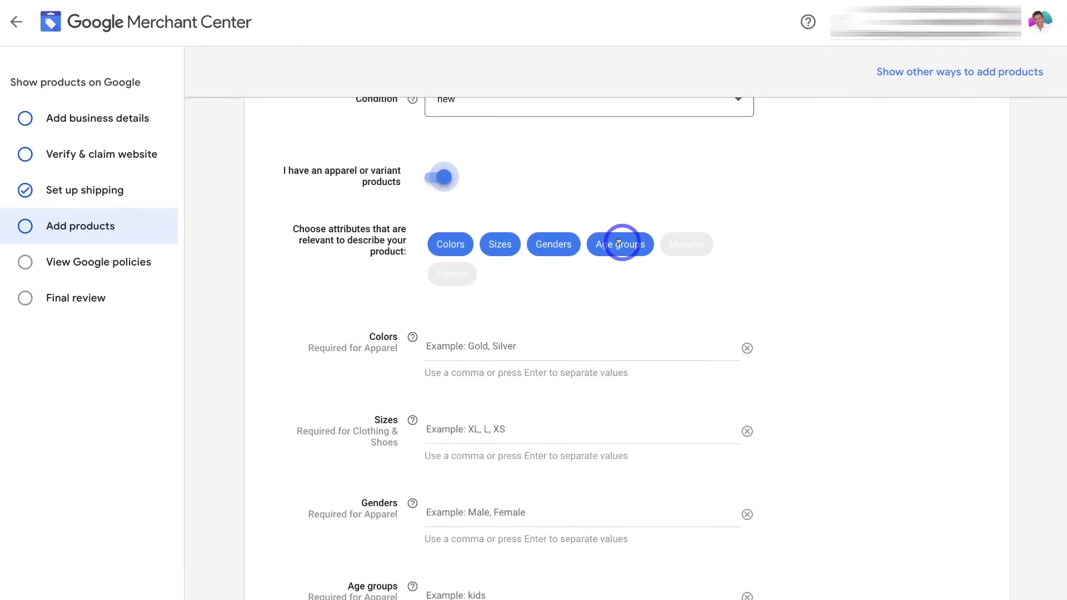
scroll(629, 245, "down", 2)
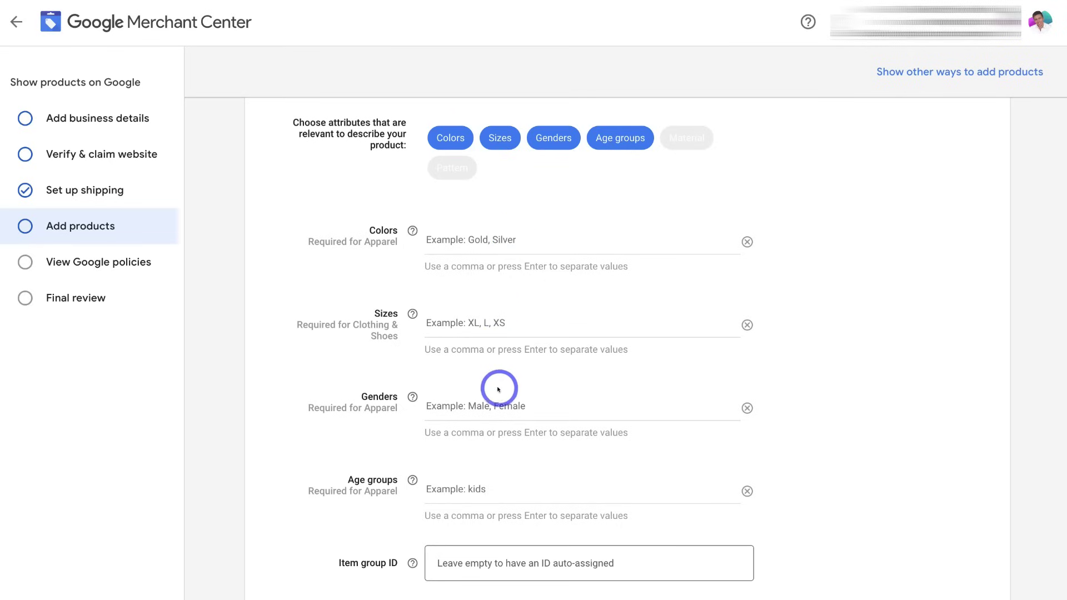
scroll(488, 411, "up", 2)
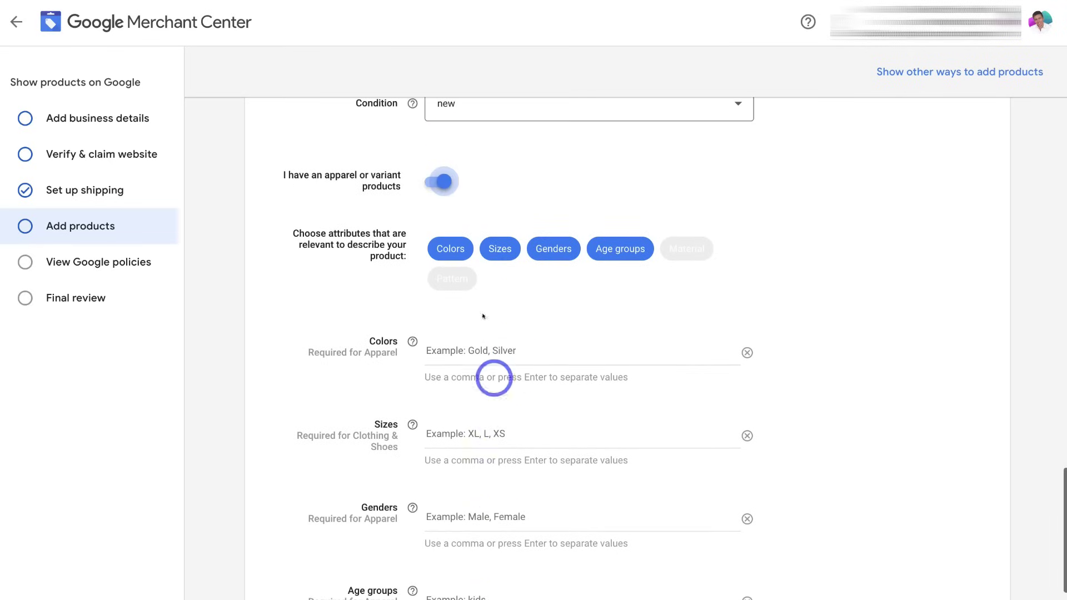
left_click(439, 186)
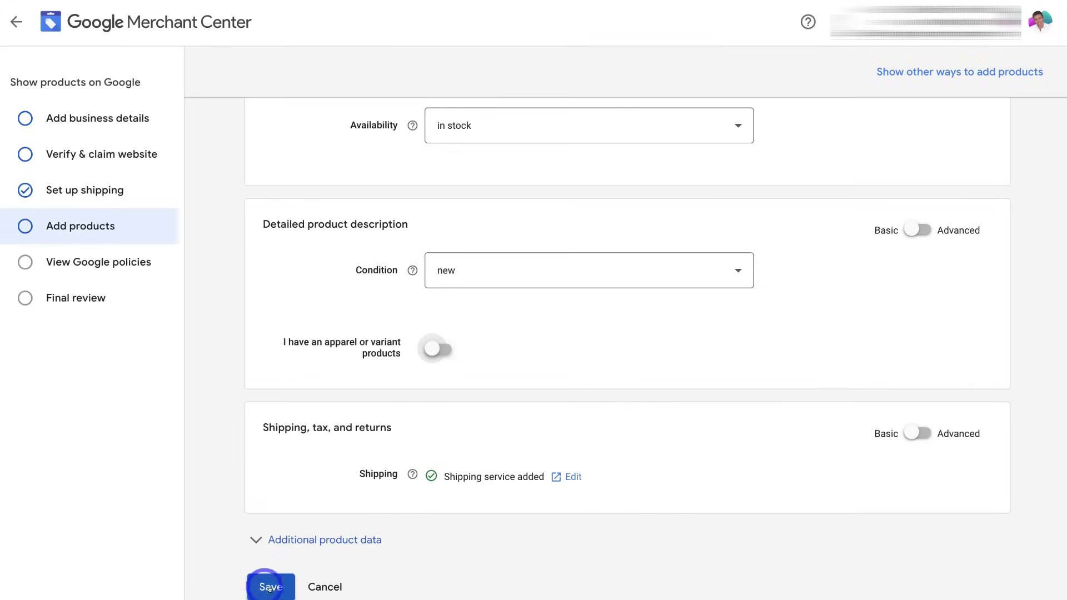
scroll(426, 543, "up", 15)
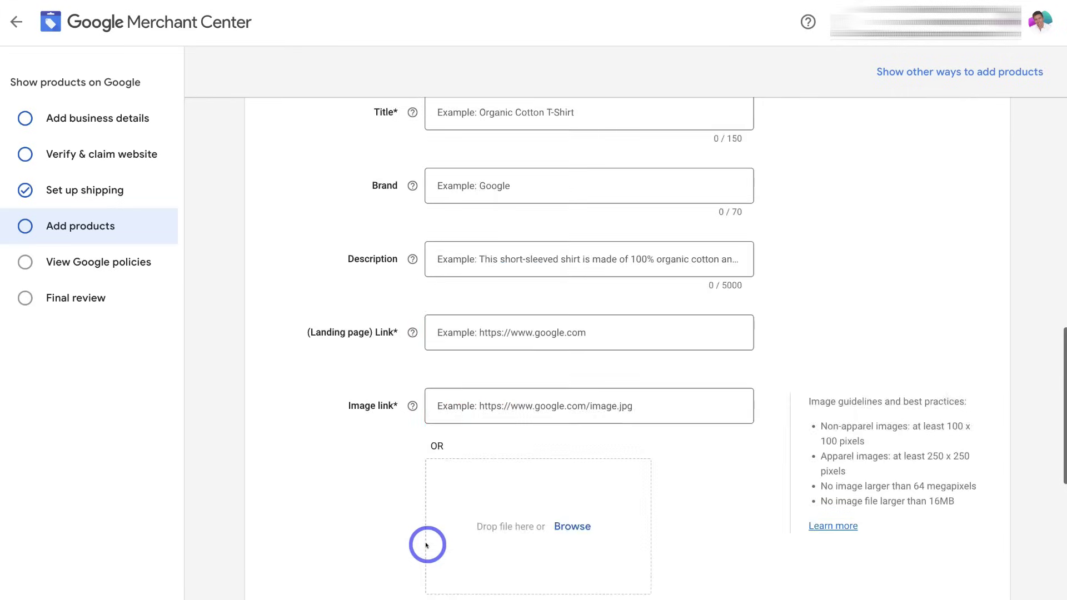
scroll(426, 545, "down", 1)
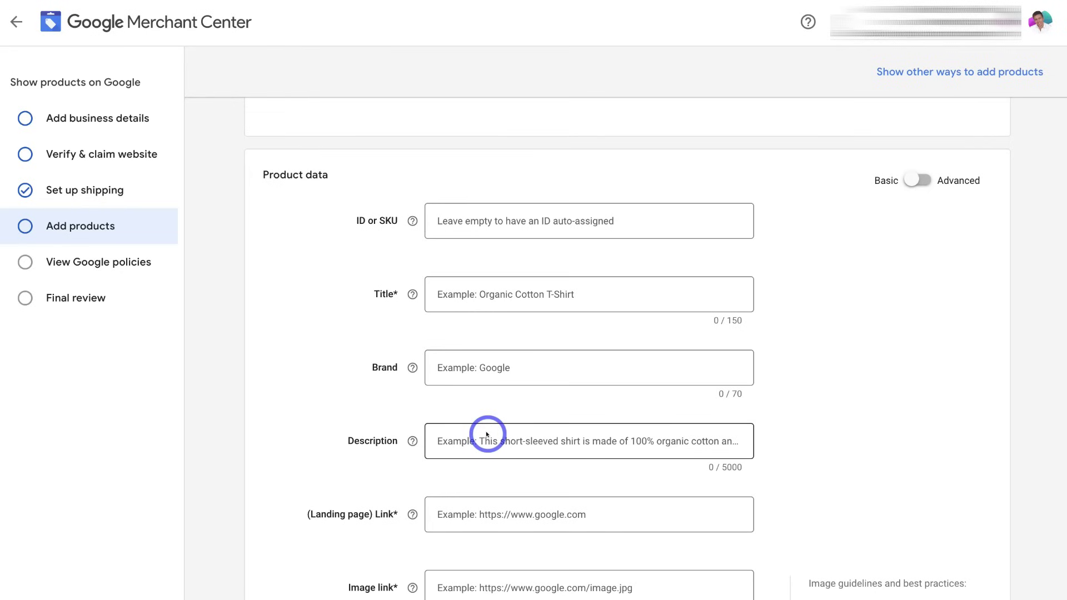
scroll(487, 435, "down", 15)
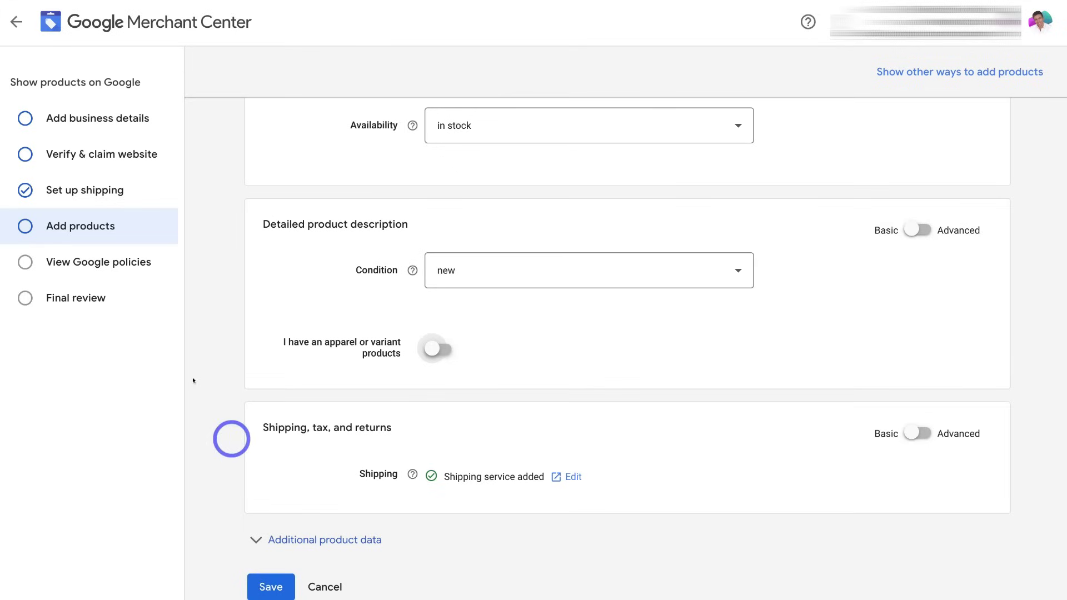
Step: Open the View Google policies step, starting with the refund and return policy card
left_click(102, 273)
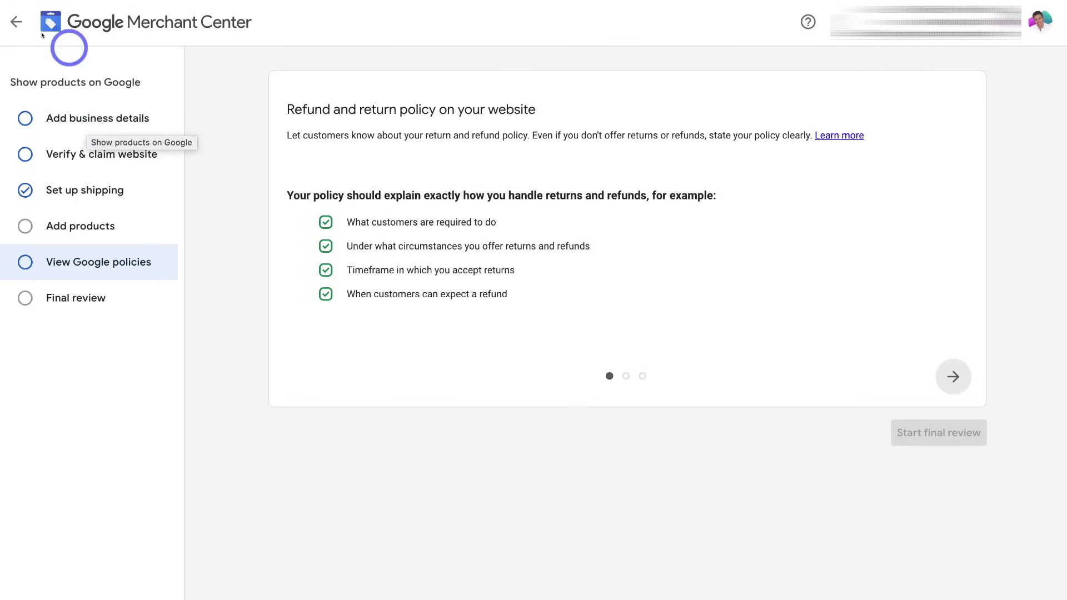
Step: Leave the setup guide for Overview and open the Products page
left_click(14, 22)
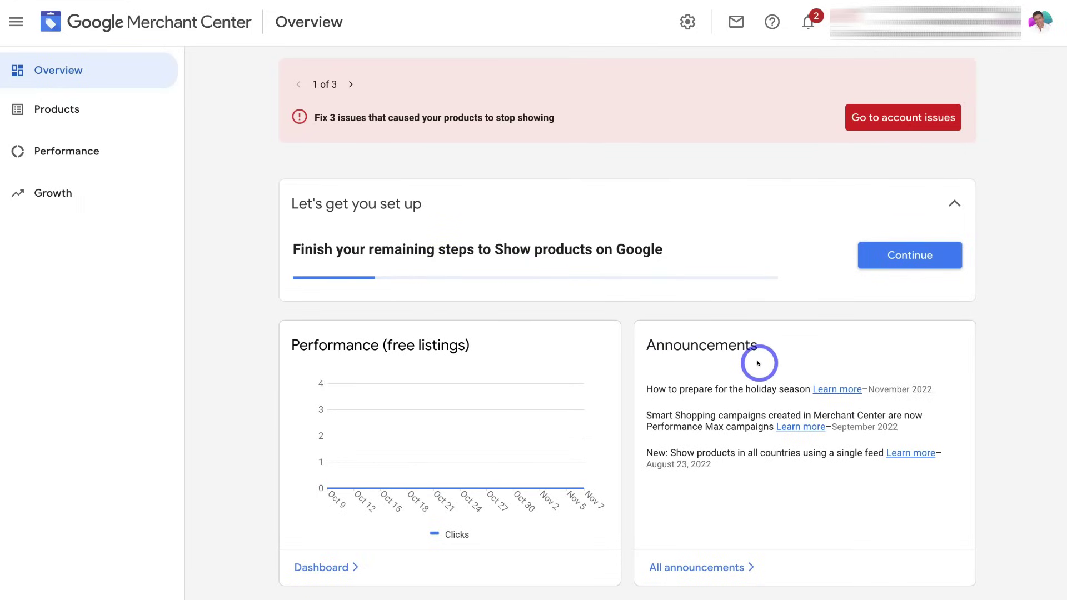
left_click(94, 114)
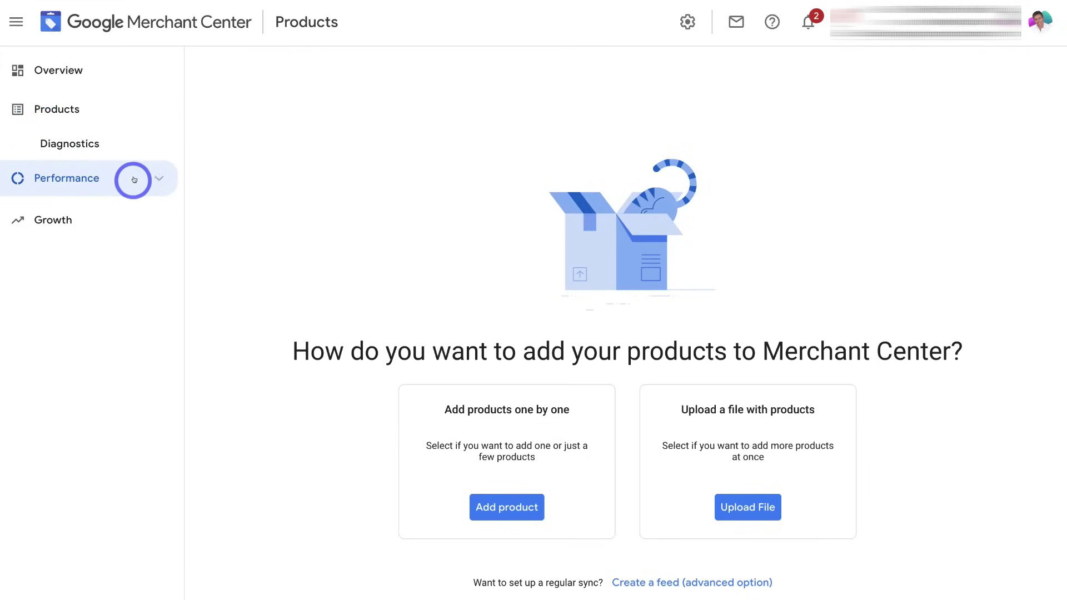
Step: Expand the Performance and Growth navigation sections and open the Shopping experience scorecard
left_click(158, 178)
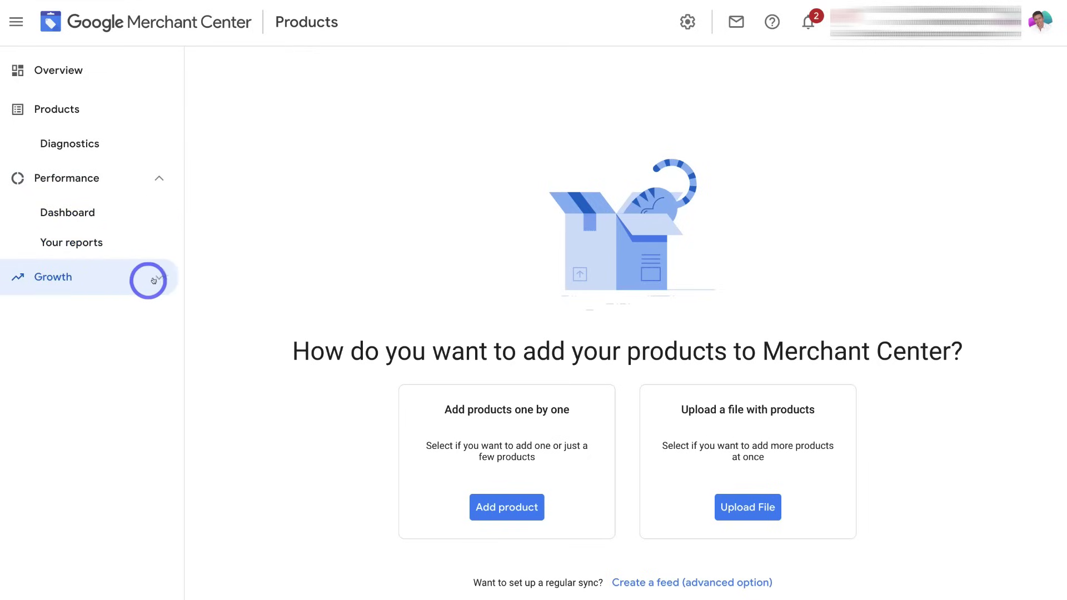
left_click(157, 279)
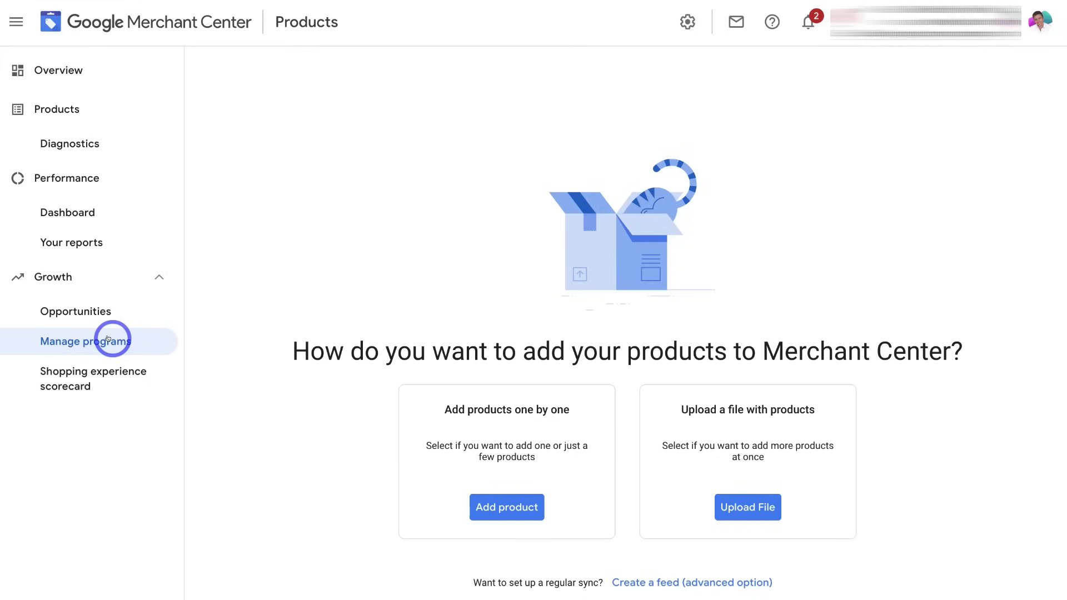
left_click(78, 374)
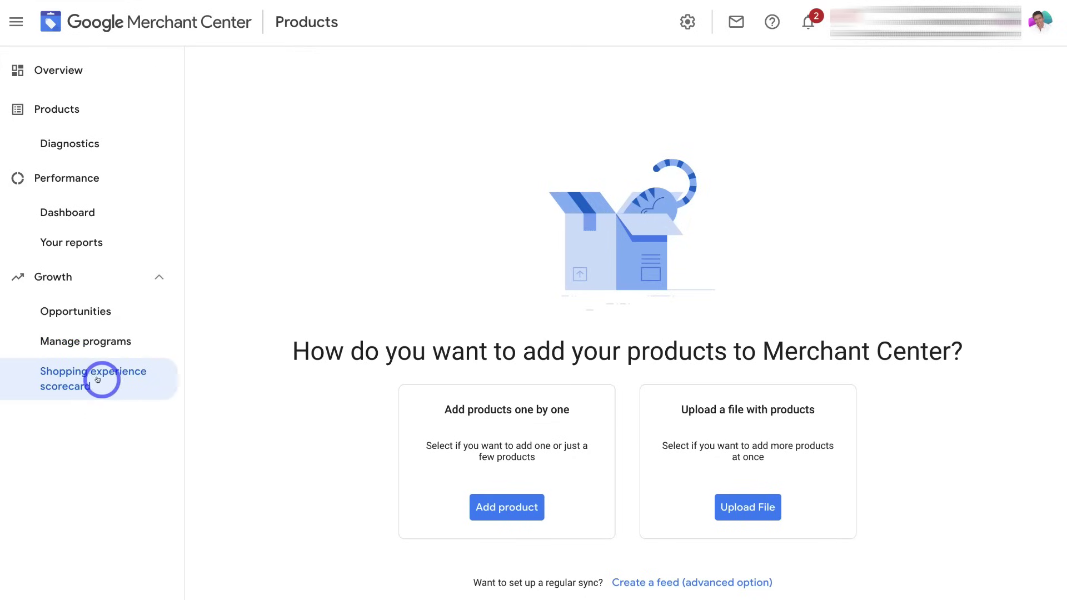